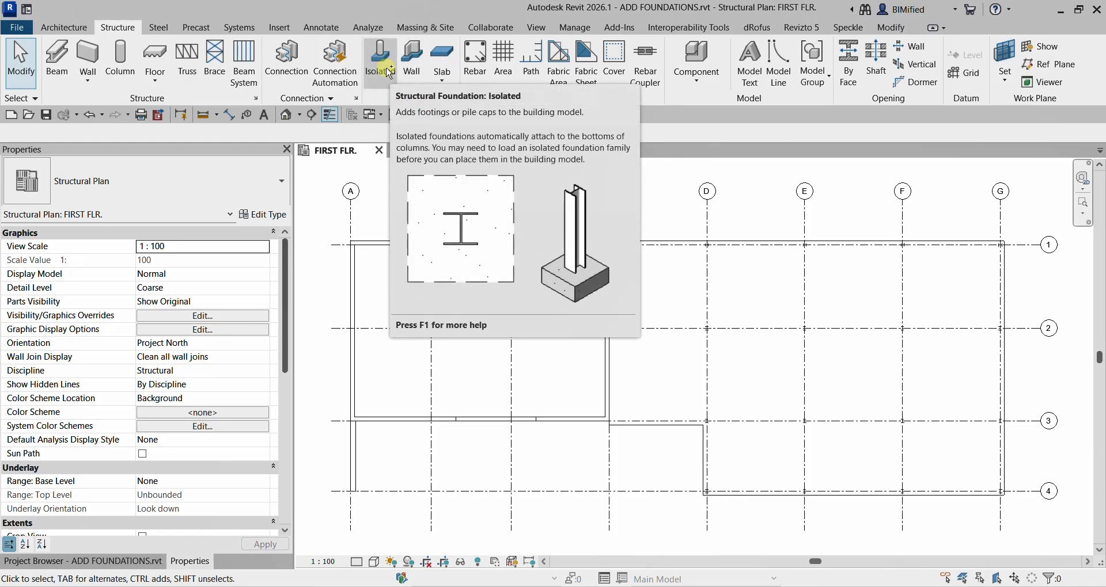
Step: Start an isolated structural foundation and duplicate the 2500 x 2500 x 600 M_Footing-Rectangular type as "1800 x 1800 x 450"
{"action": "left_click", "coordinate": [389, 73]}
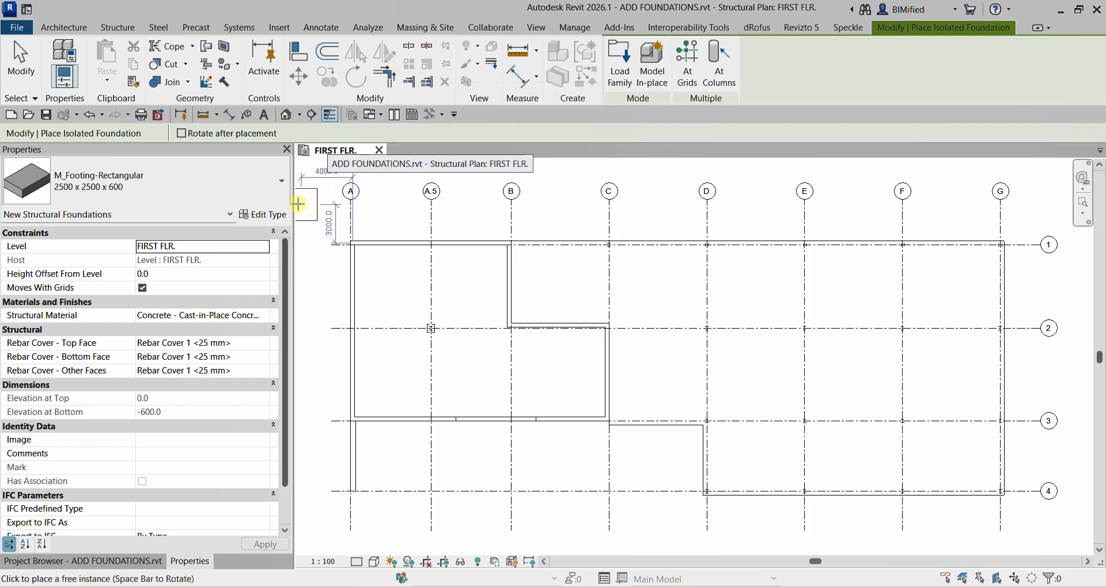
{"action": "left_click", "coordinate": [230, 192]}
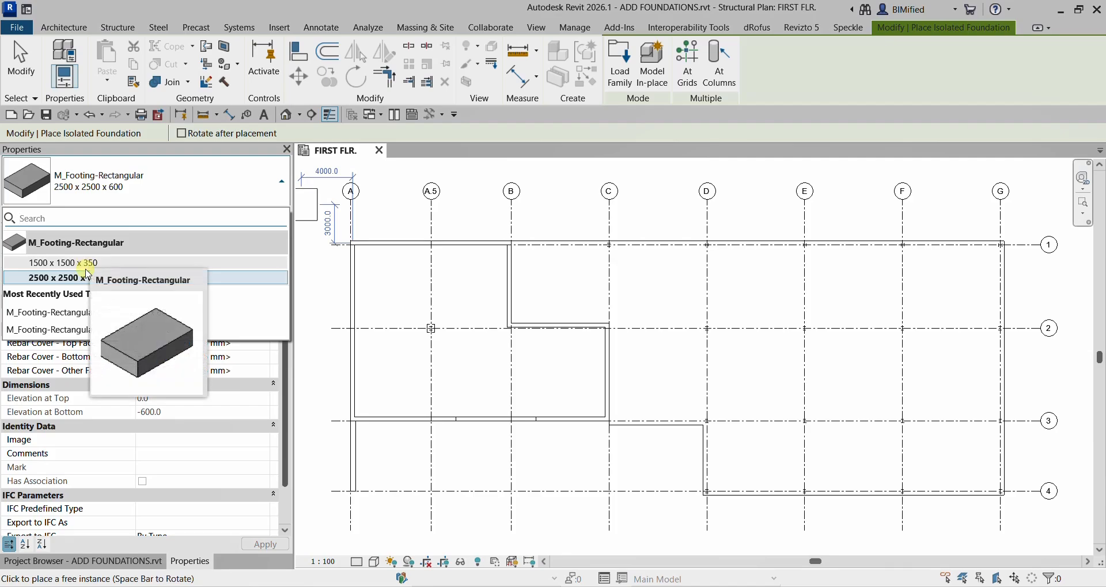
{"action": "left_click", "coordinate": [155, 191]}
{"action": "left_click", "coordinate": [263, 215]}
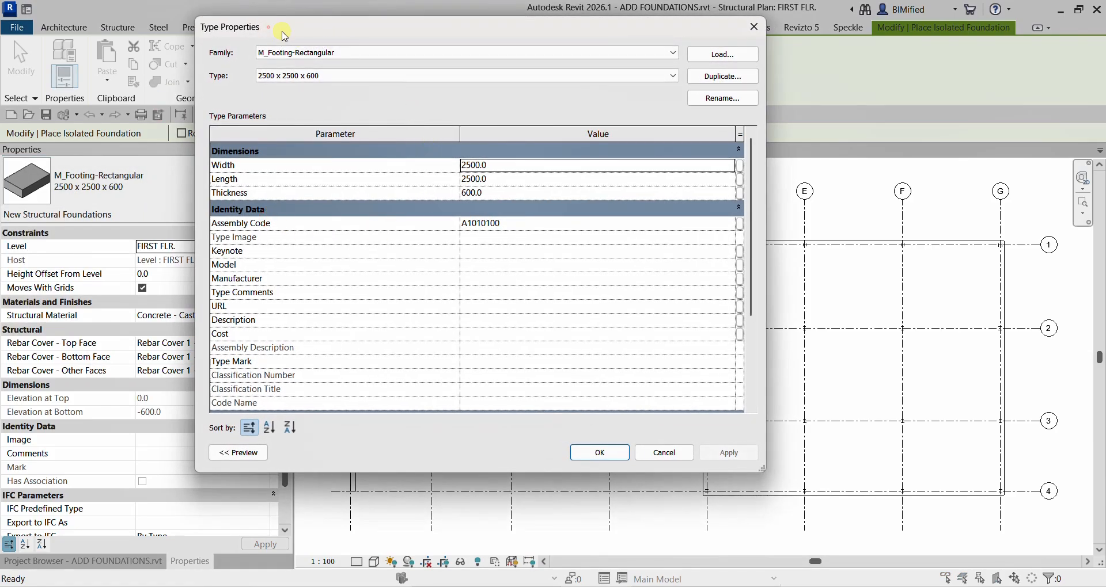
{"action": "left_click_drag", "start_coordinate": [284, 33], "coordinate": [404, 108]}
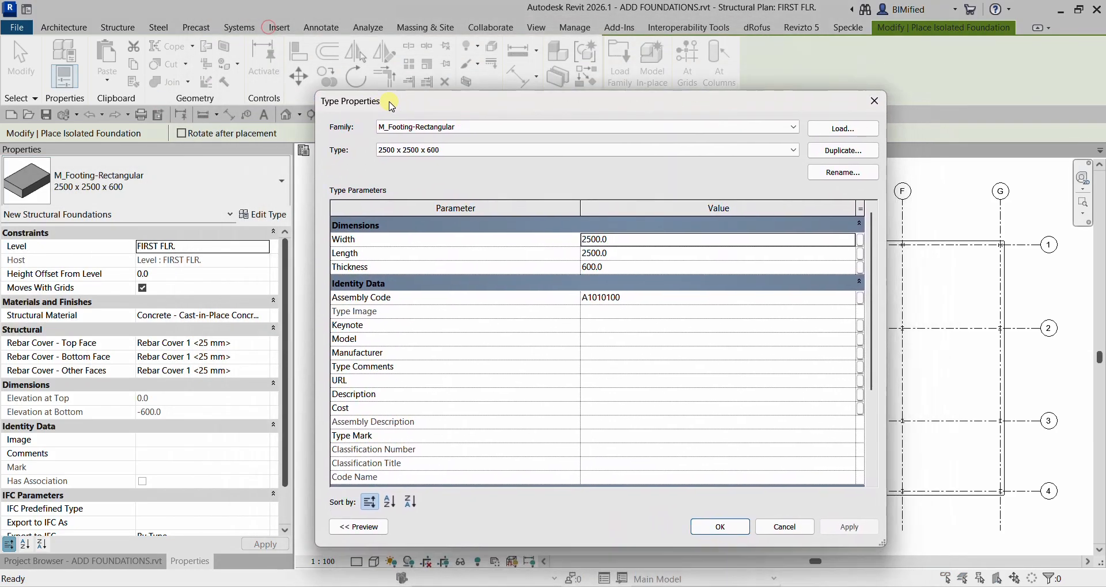
{"action": "left_click", "coordinate": [843, 151]}
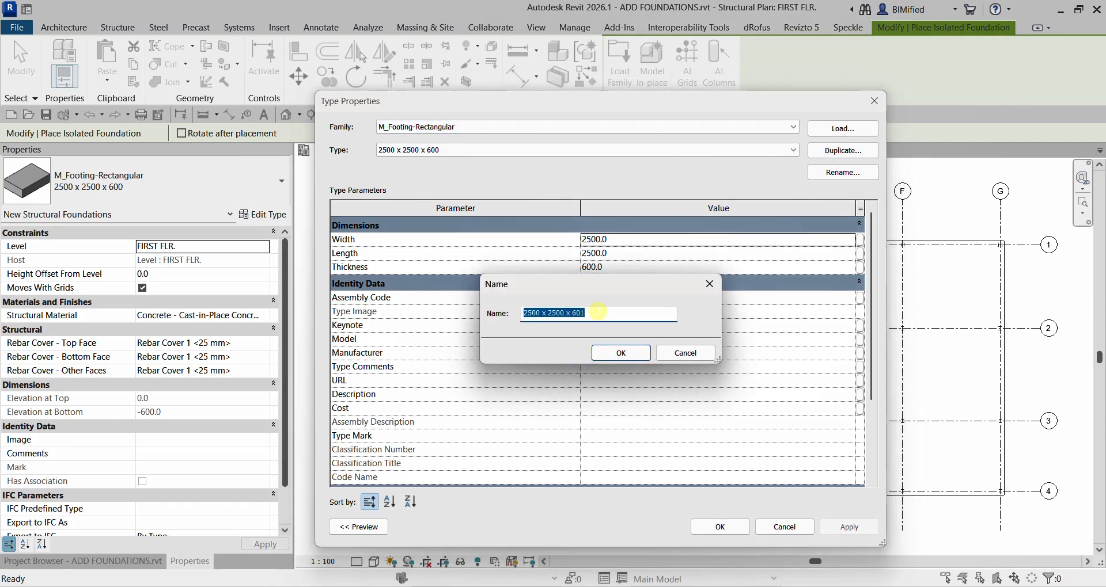
{"action": "type", "text": "1800"}
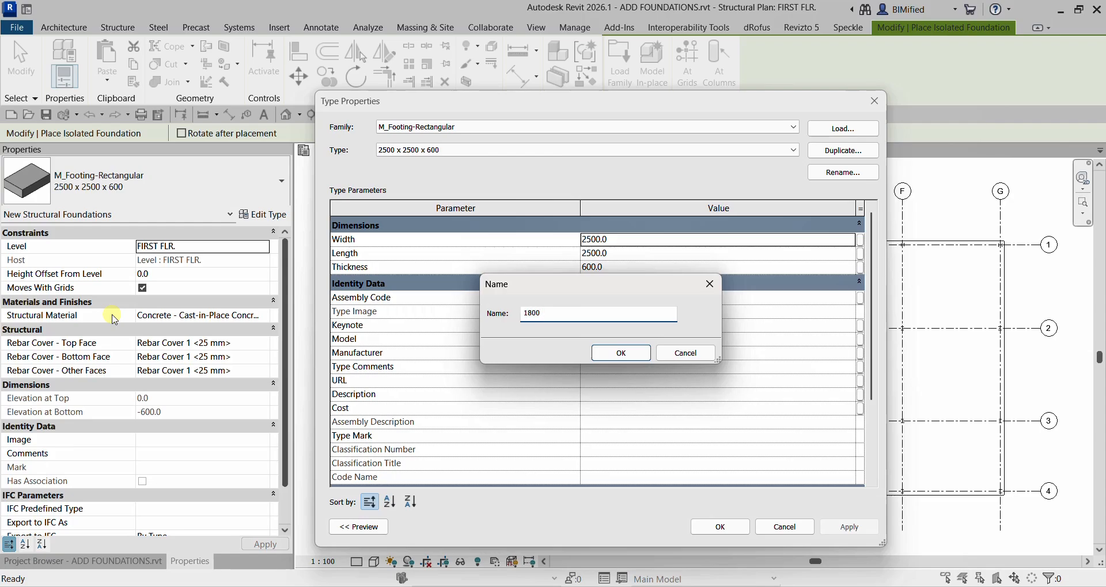
{"action": "type", "text": " X"}
{"action": "key", "text": "Caps_Lock"}
{"action": "key", "text": "BackSpace"}
{"action": "type", "text": "x 1800 x 450"}
{"action": "left_click", "coordinate": [631, 354]}
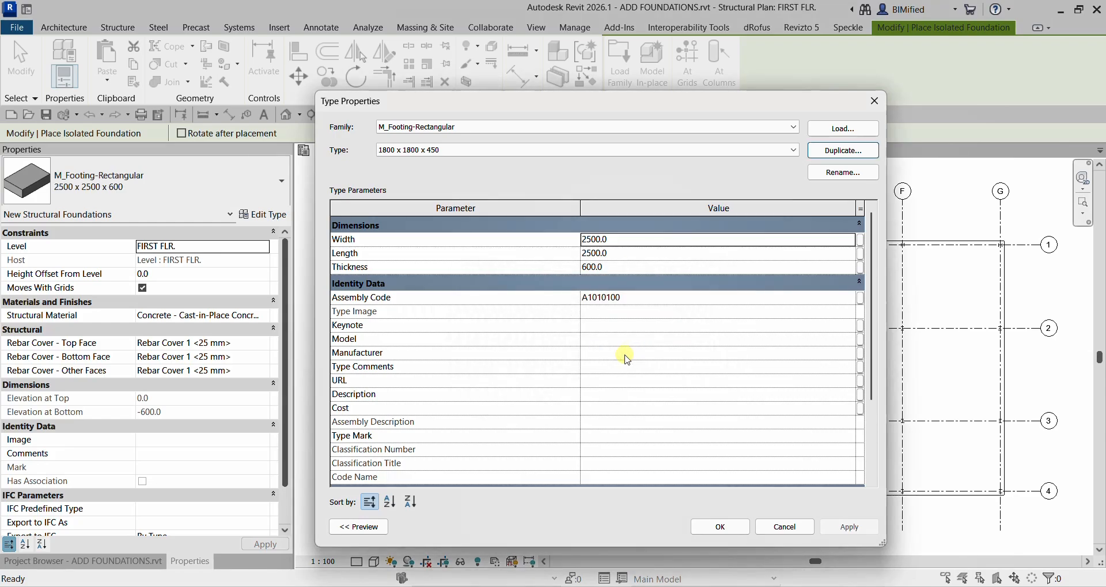
Step: Set the new footing type's width and length to 1800 and its thickness to 450, and accept the type properties
{"action": "left_click", "coordinate": [629, 239]}
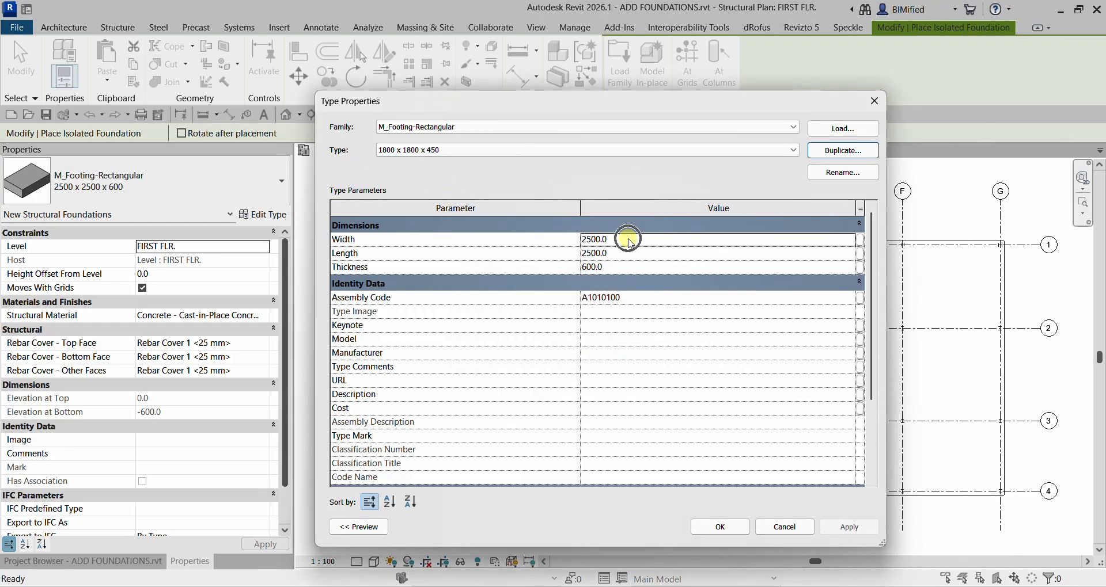
{"action": "left_click", "coordinate": [629, 241]}
{"action": "type", "text": "1800"}
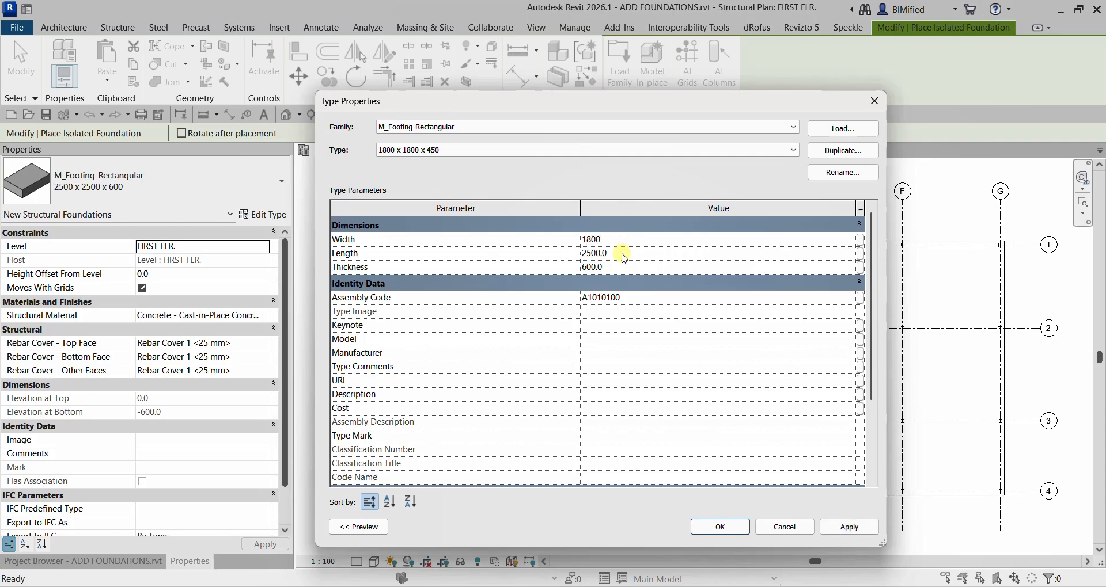
{"action": "left_click", "coordinate": [625, 256]}
{"action": "type", "text": "1800"}
{"action": "left_click", "coordinate": [619, 270]}
{"action": "left_click", "coordinate": [720, 529]}
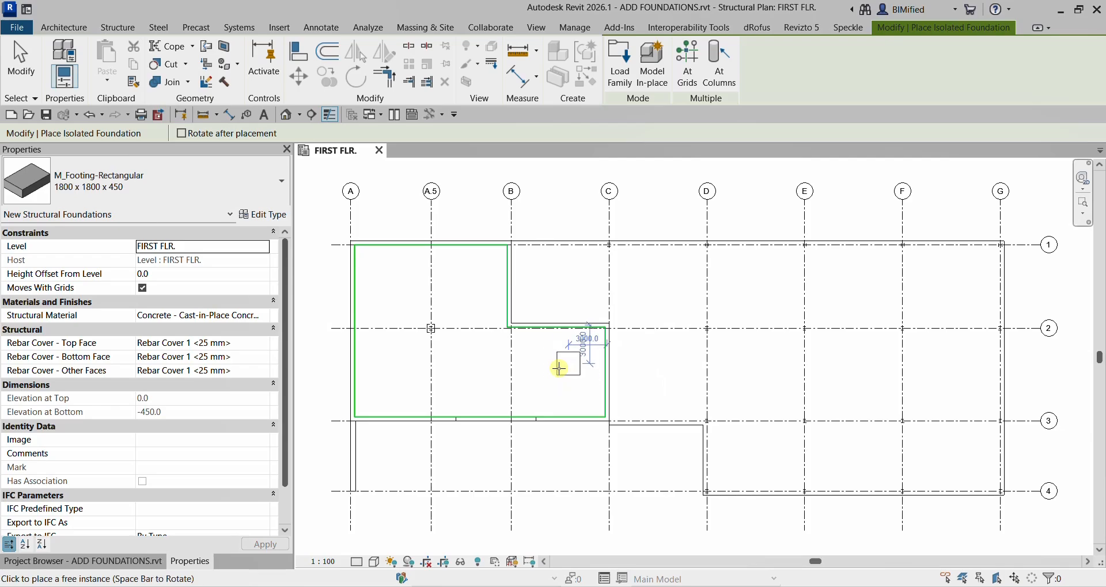
Step: Place one 1800 x 1800 x 450 footing at the column on grid intersection D-2 and dismiss the warning
{"action": "scroll", "coordinate": [488, 364], "scroll_direction": "up", "scroll_amount": 1}
{"action": "middle_click_drag", "start_coordinate": [472, 383], "coordinate": [548, 396]}
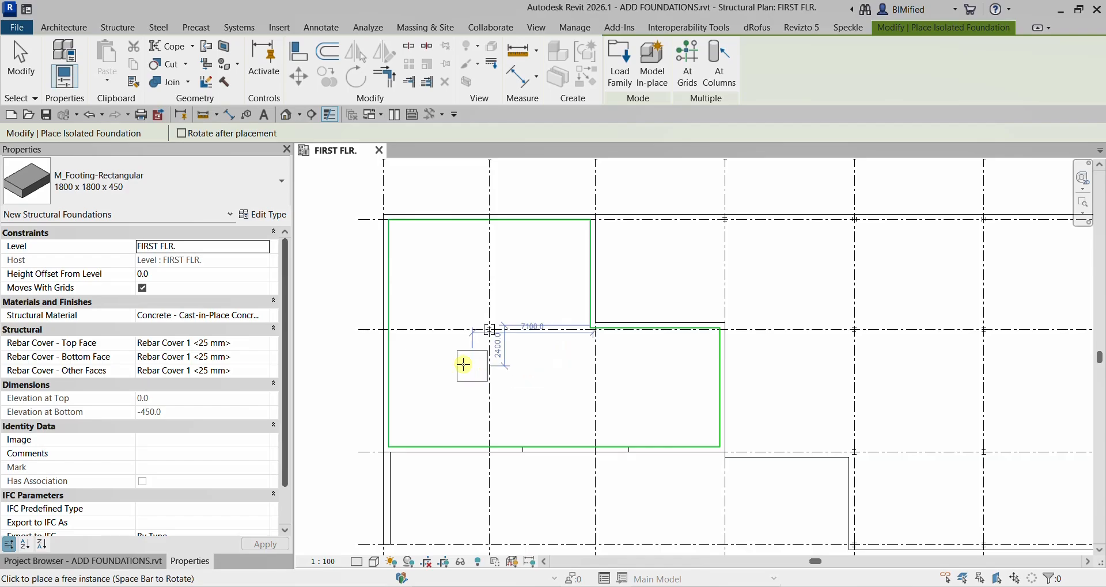
{"action": "scroll", "coordinate": [574, 395], "scroll_direction": "down", "scroll_amount": 2}
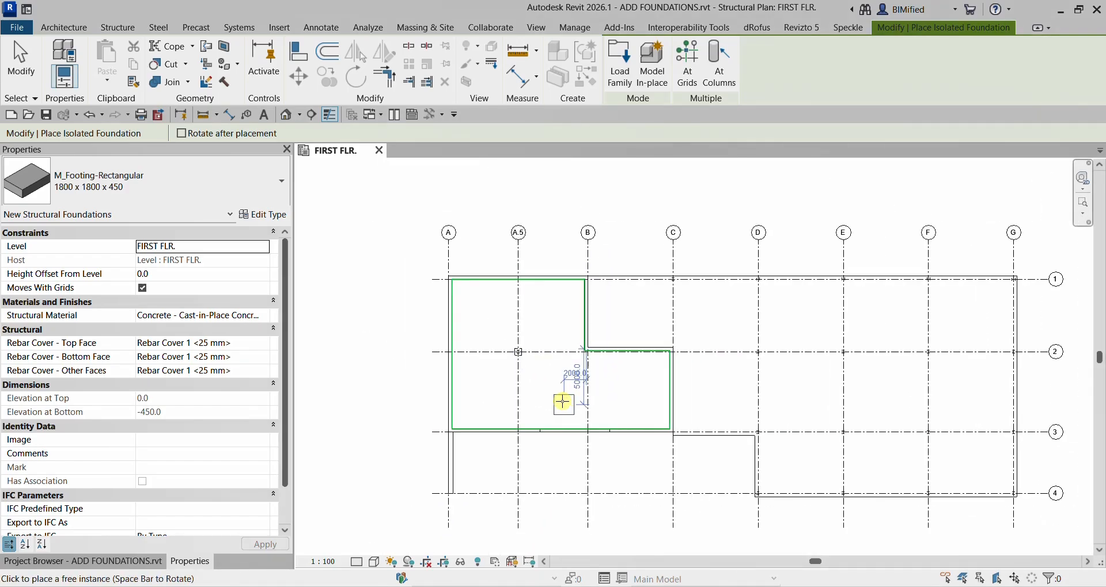
{"action": "scroll", "coordinate": [783, 344], "scroll_direction": "up", "scroll_amount": 2}
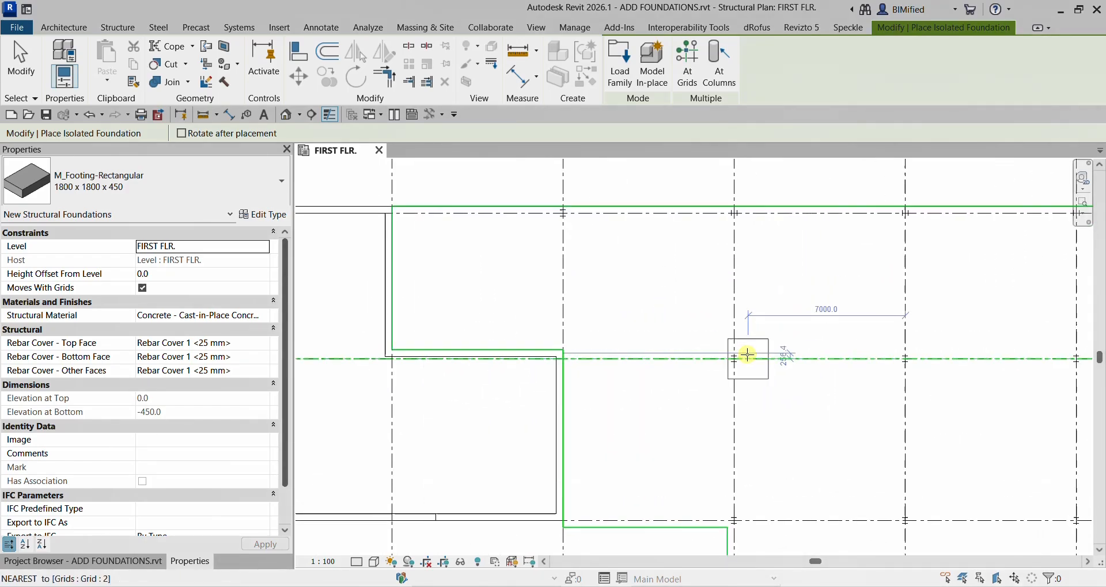
{"action": "scroll", "coordinate": [745, 352], "scroll_direction": "up", "scroll_amount": 2}
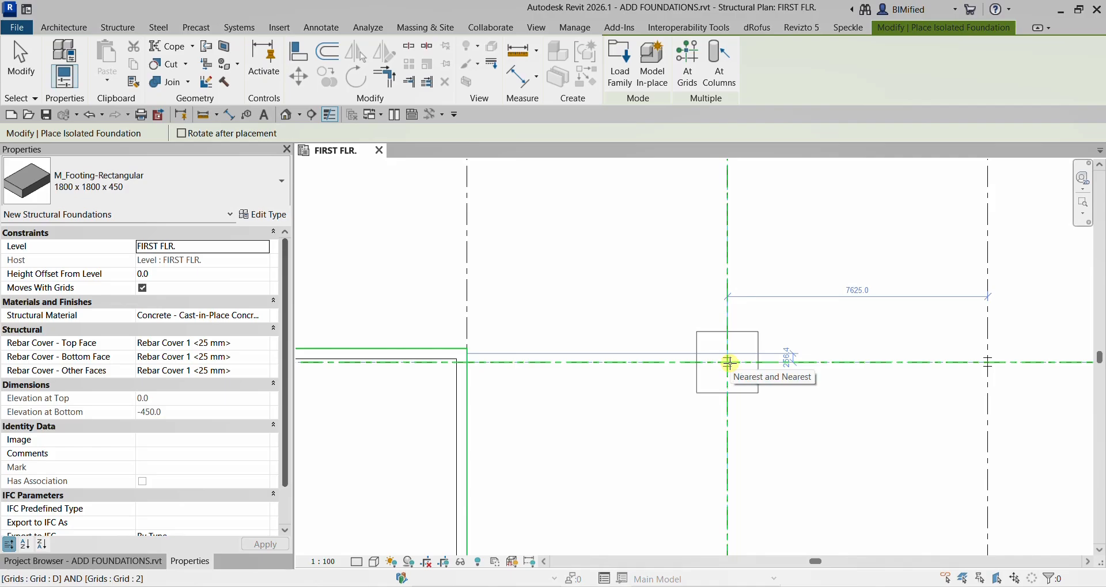
{"action": "left_click", "coordinate": [729, 363]}
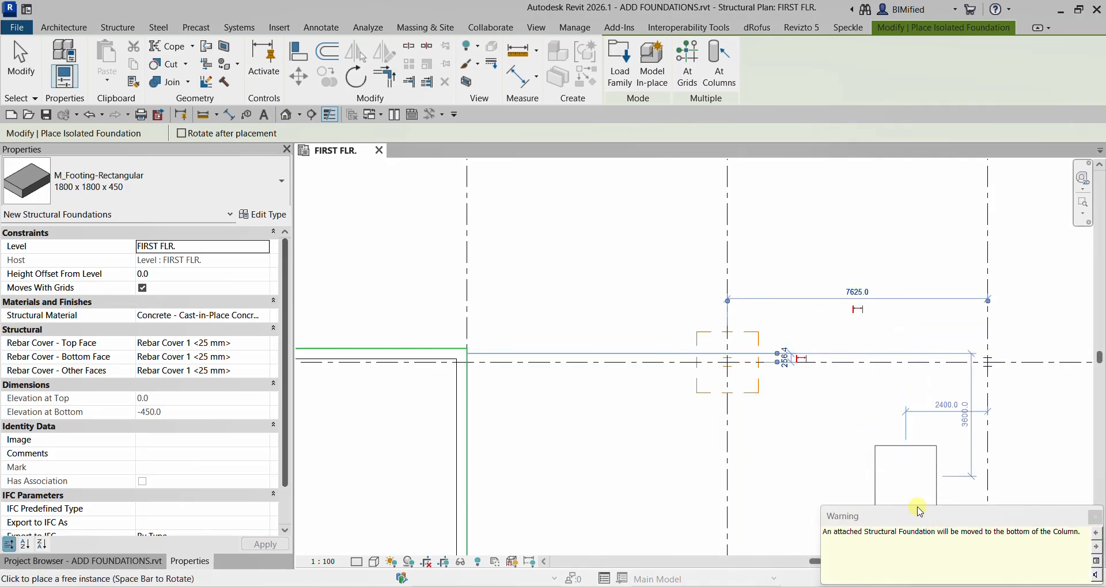
{"action": "left_click_drag", "start_coordinate": [911, 515], "coordinate": [522, 206]}
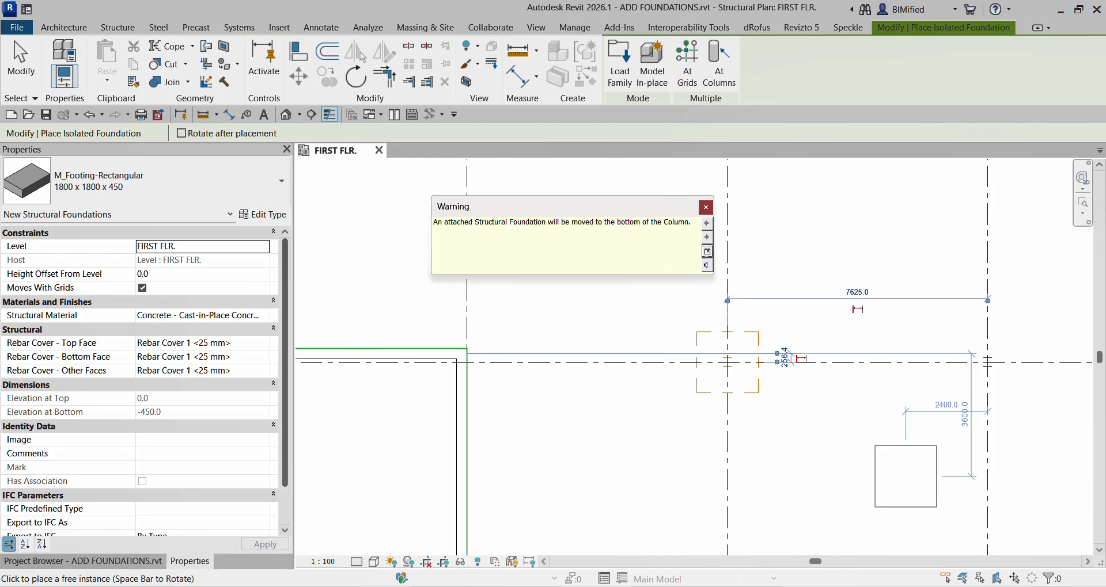
{"action": "left_click", "coordinate": [706, 208]}
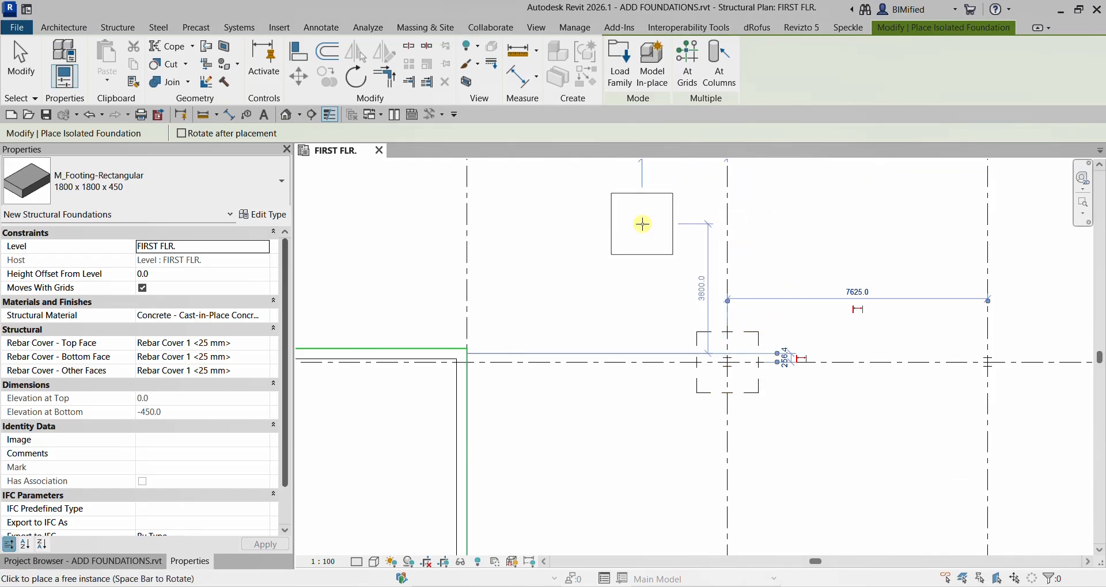
Step: Place footings at the intersections of grids 2 and 3 with grids E and F using At Grids, and dismiss the warnings
{"action": "scroll", "coordinate": [640, 222], "scroll_direction": "down", "scroll_amount": 1}
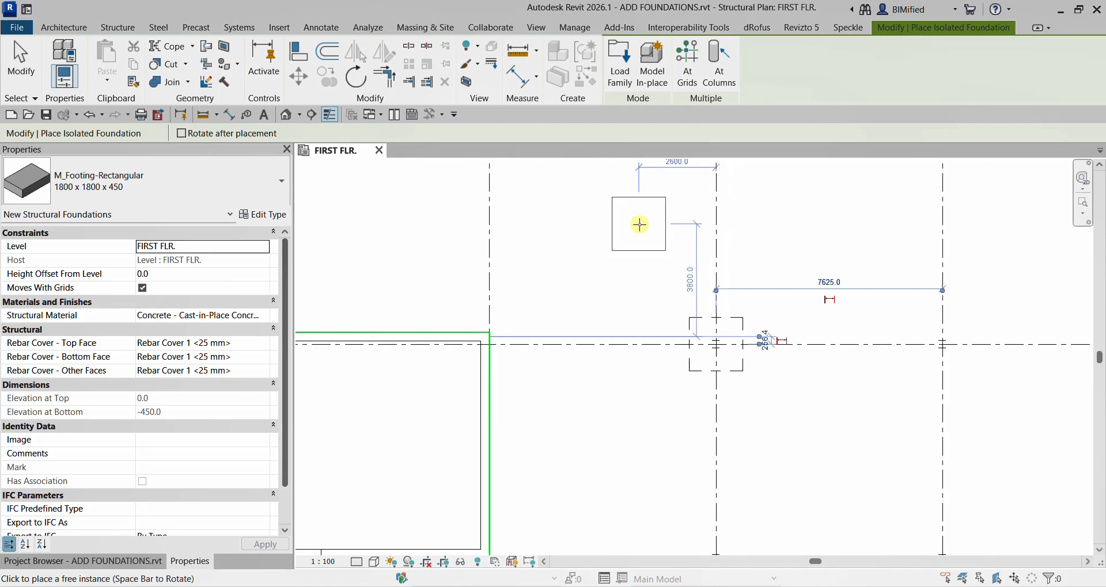
{"action": "left_click", "coordinate": [708, 102]}
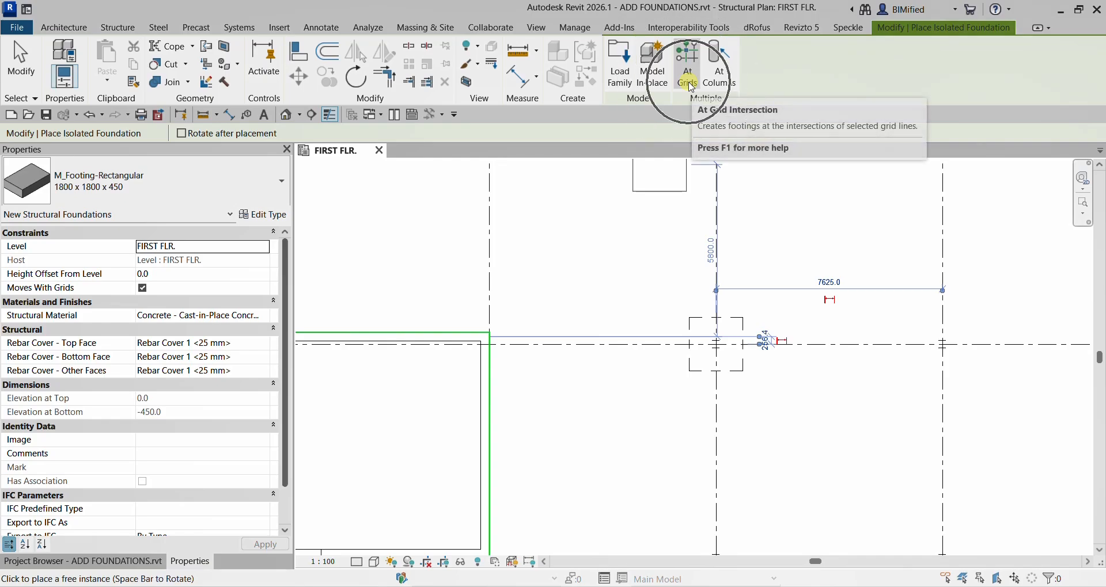
{"action": "left_click", "coordinate": [690, 85]}
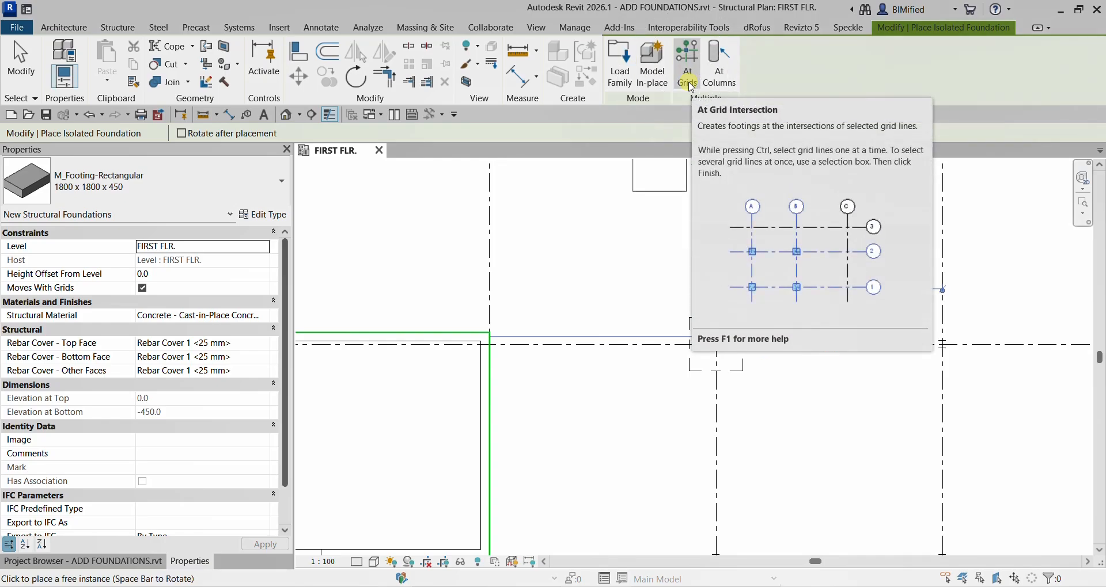
{"action": "left_click", "coordinate": [690, 85]}
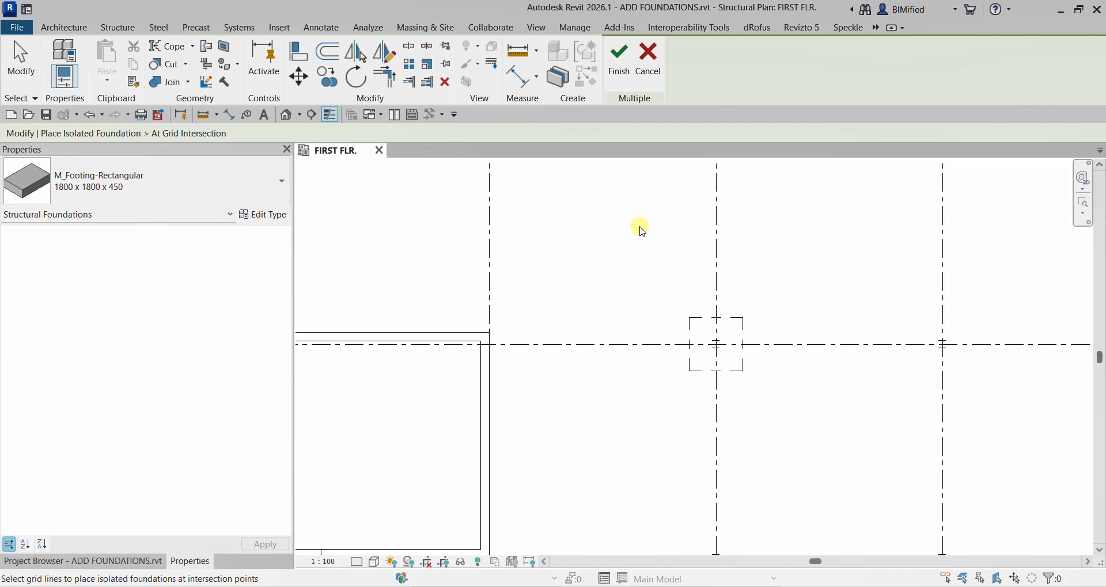
{"action": "scroll", "coordinate": [612, 259], "scroll_direction": "down", "scroll_amount": 3}
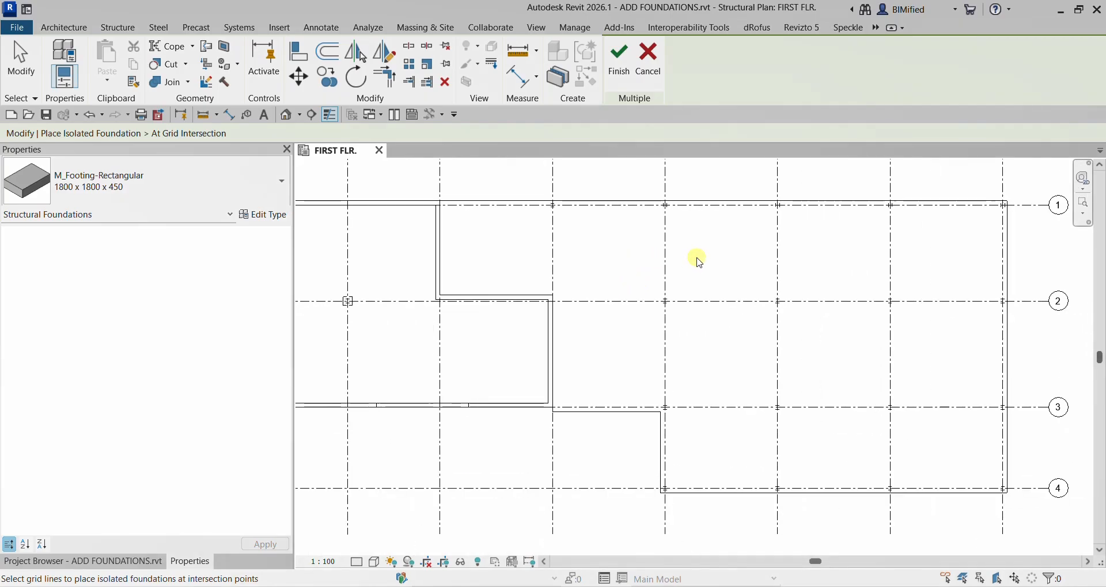
{"action": "middle_click_drag", "start_coordinate": [698, 257], "coordinate": [619, 361]}
{"action": "scroll", "coordinate": [612, 348], "scroll_direction": "down", "scroll_amount": 1}
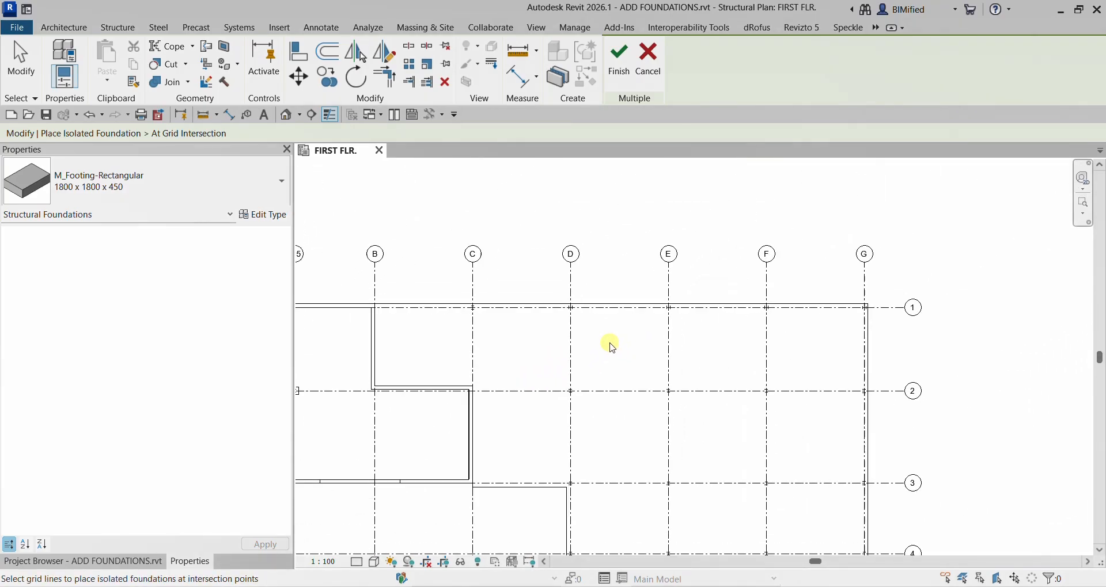
{"action": "scroll", "coordinate": [613, 342], "scroll_direction": "down", "scroll_amount": 1}
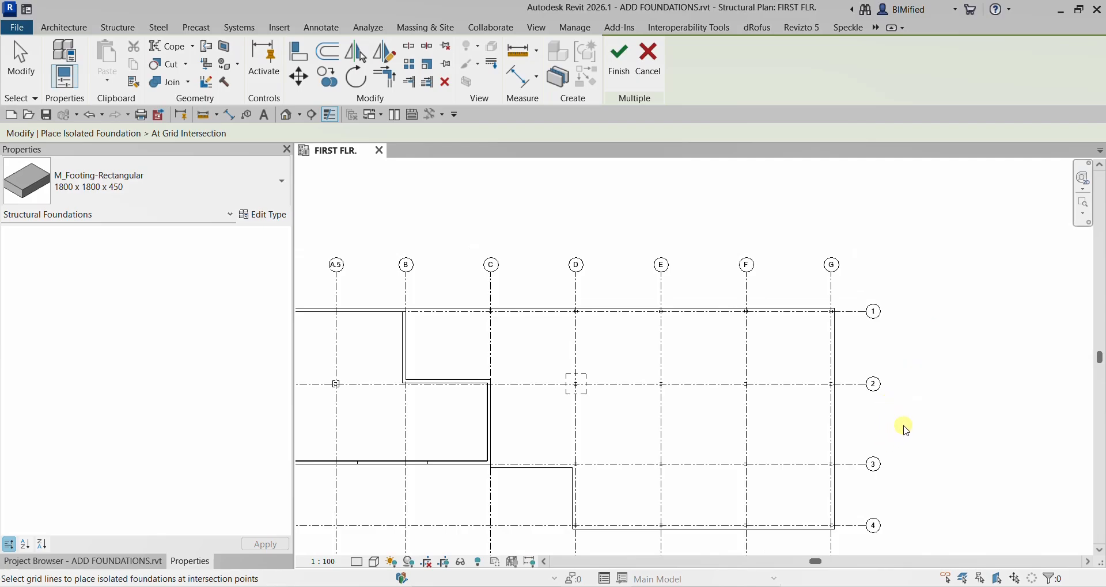
{"action": "middle_click_drag", "start_coordinate": [802, 432], "coordinate": [793, 354]}
{"action": "scroll", "coordinate": [792, 352], "scroll_direction": "up", "scroll_amount": 1}
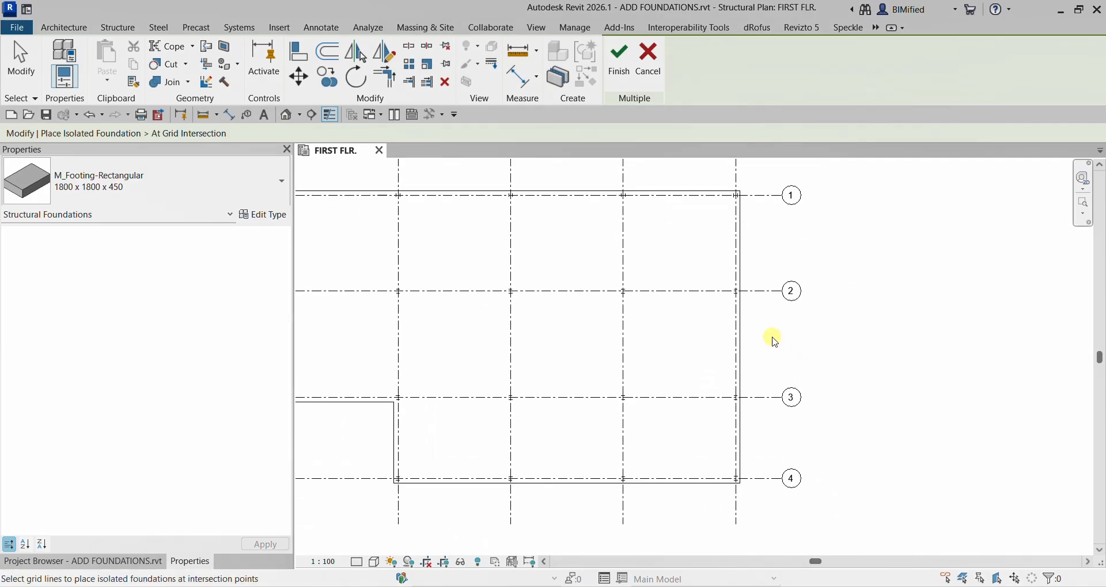
{"action": "left_click", "coordinate": [757, 292]}
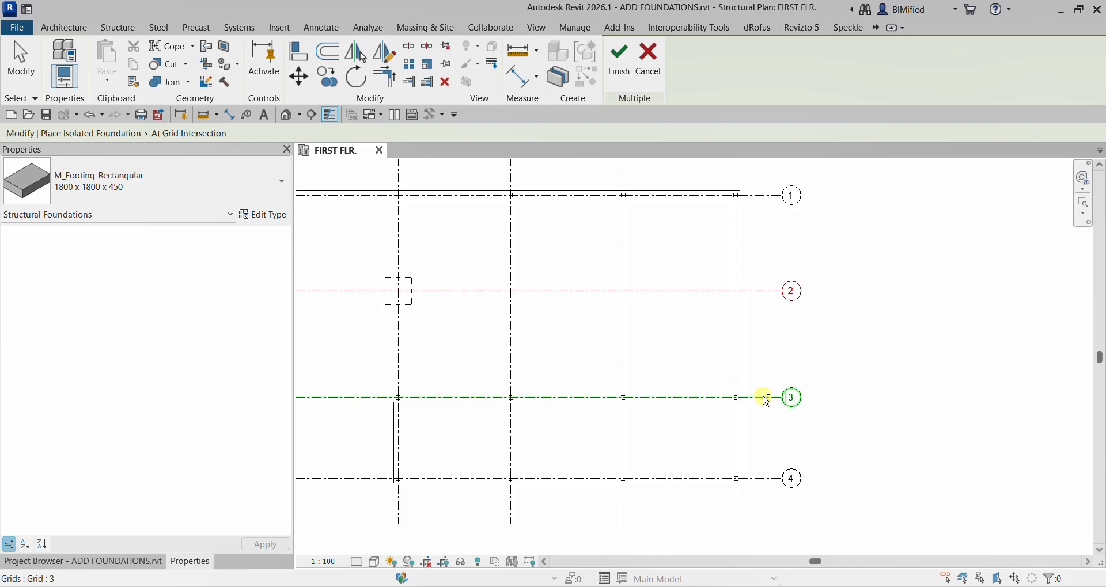
{"action": "scroll", "coordinate": [766, 401], "scroll_direction": "down", "scroll_amount": 2}
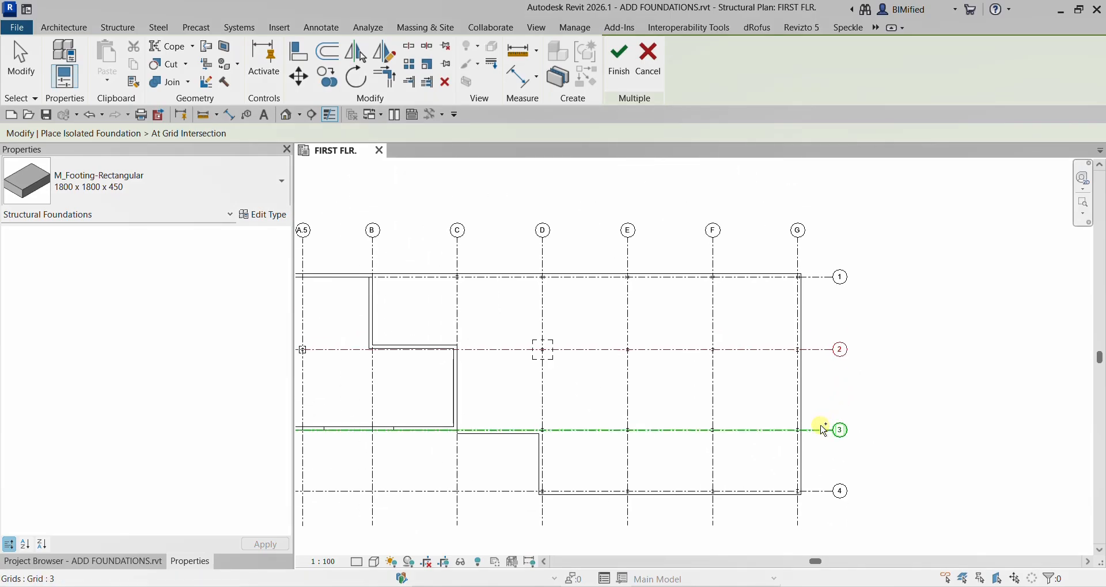
{"action": "left_click", "coordinate": [825, 431]}
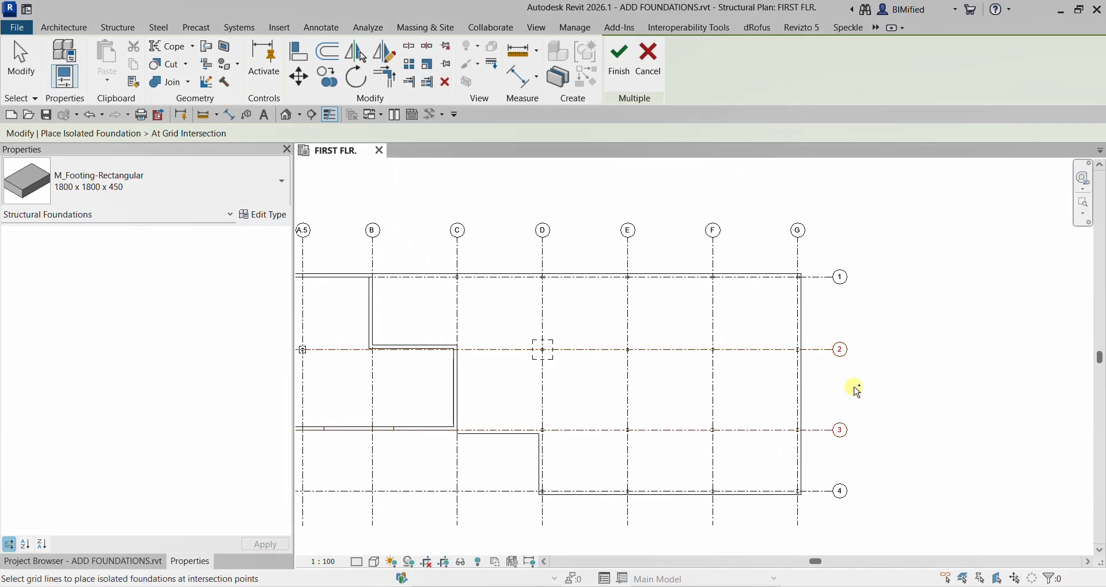
{"action": "left_click", "coordinate": [633, 318]}
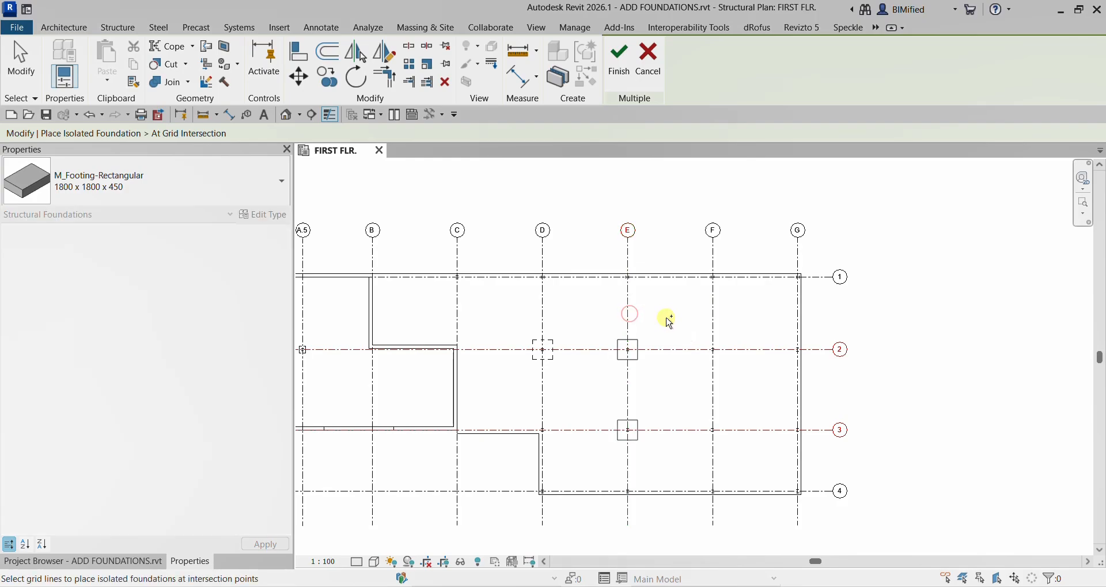
{"action": "left_click", "coordinate": [715, 313]}
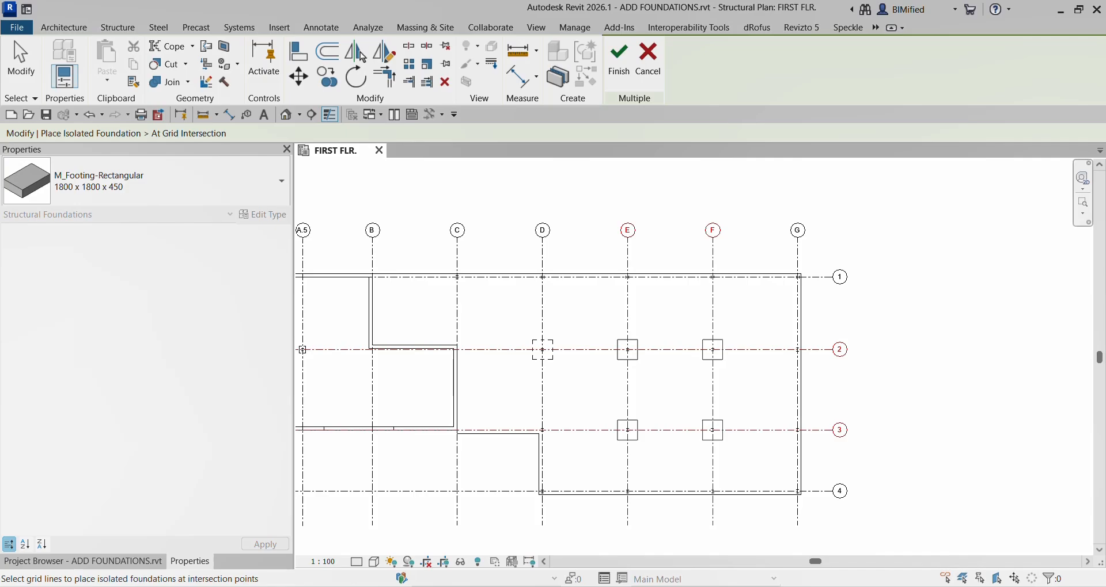
{"action": "left_click", "coordinate": [630, 77]}
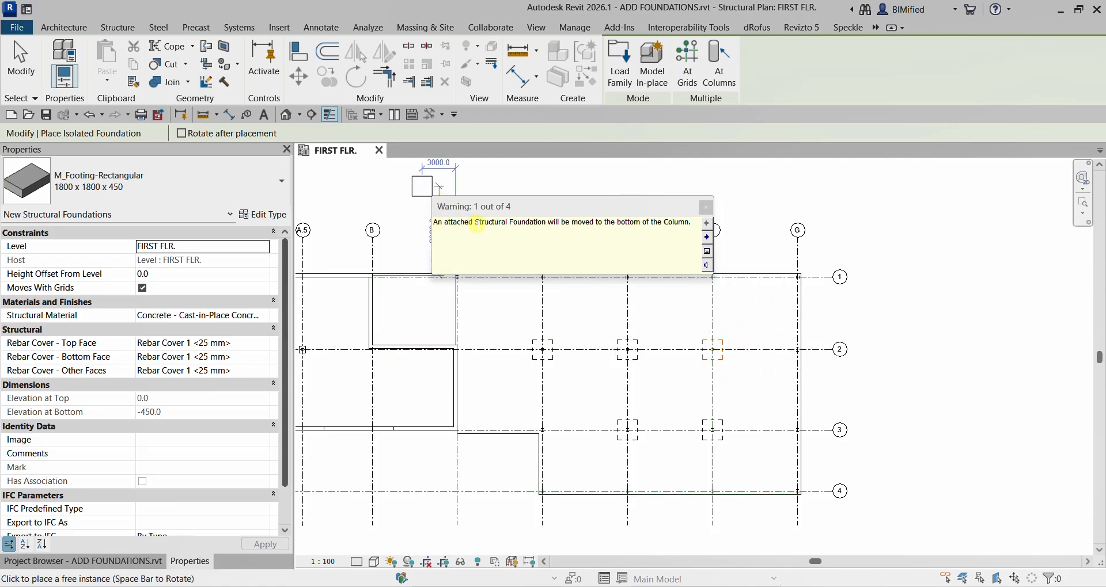
{"action": "left_click", "coordinate": [706, 209]}
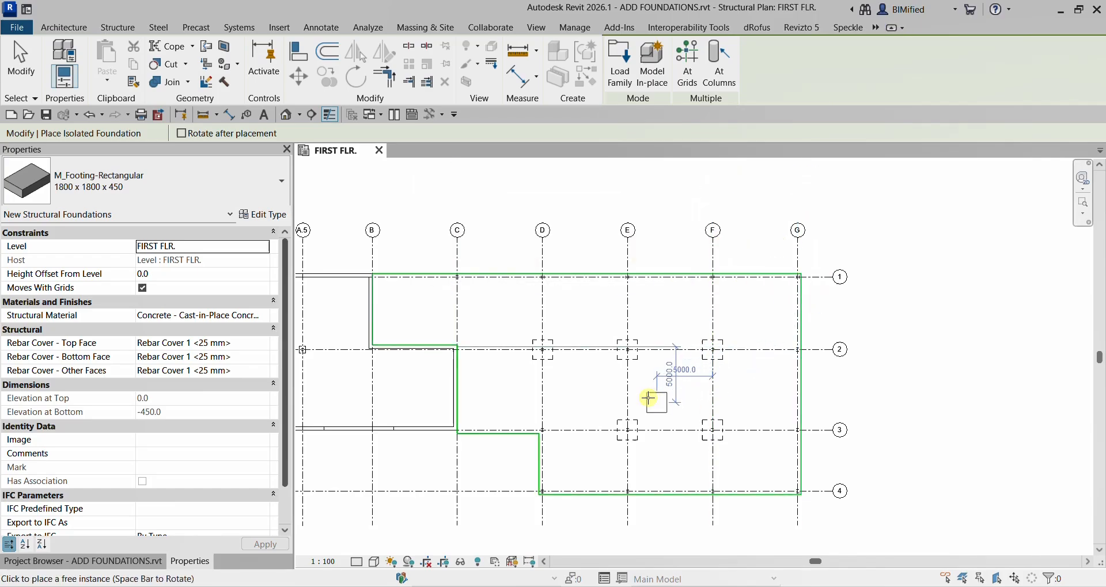
Step: Start placing 1800 x 1800 x 450 footings At Columns and select the grid 1 columns at grids D, E, F and G
{"action": "scroll", "coordinate": [682, 420], "scroll_direction": "down", "scroll_amount": 1}
{"action": "scroll", "coordinate": [681, 354], "scroll_direction": "up", "scroll_amount": 2}
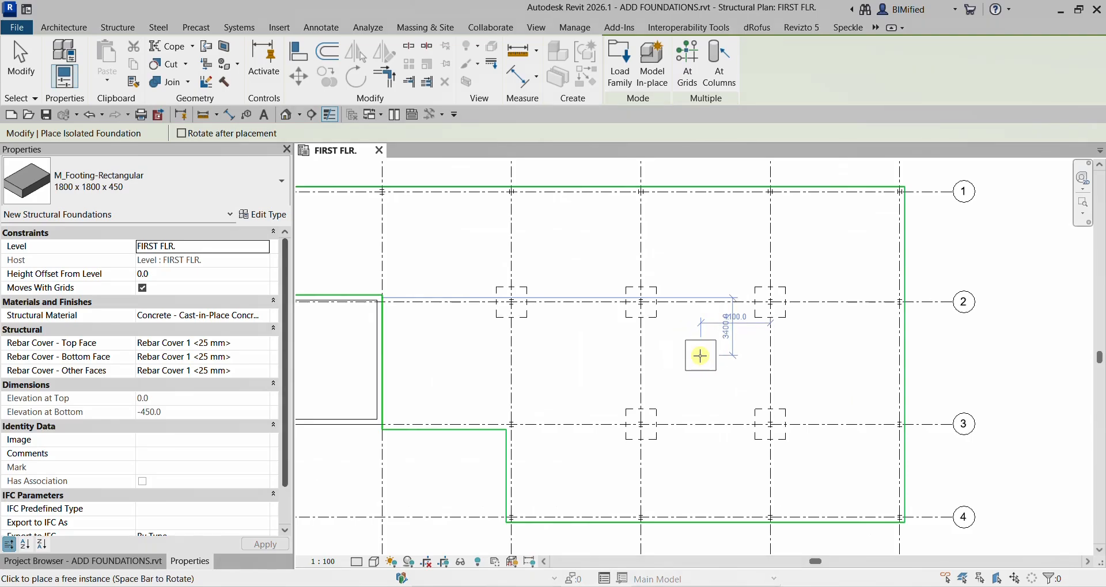
{"action": "left_click", "coordinate": [718, 74]}
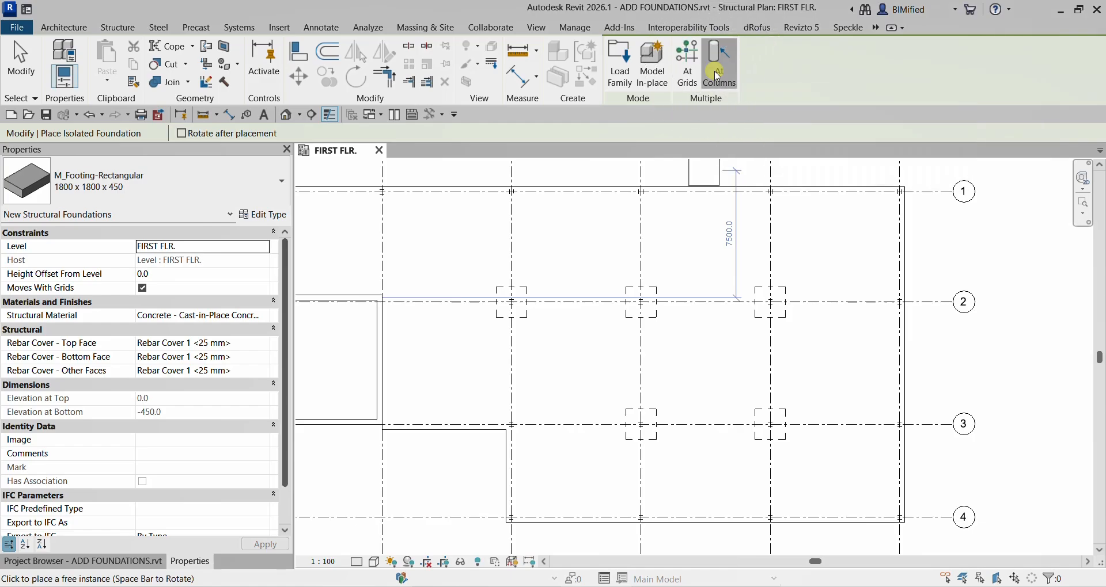
{"action": "scroll", "coordinate": [699, 262], "scroll_direction": "down", "scroll_amount": 3}
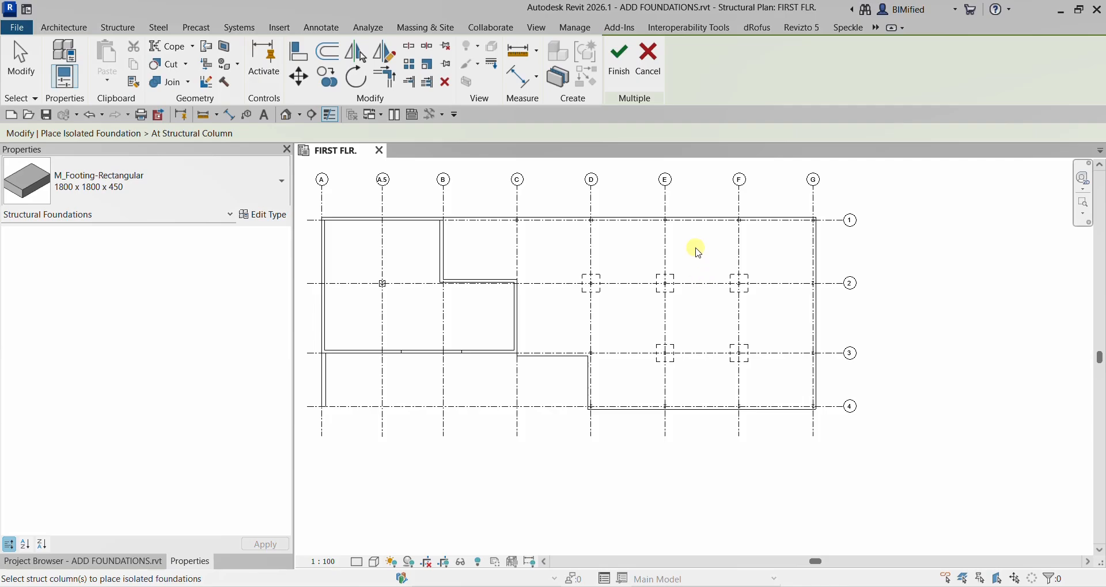
{"action": "scroll", "coordinate": [580, 220], "scroll_direction": "up", "scroll_amount": 5}
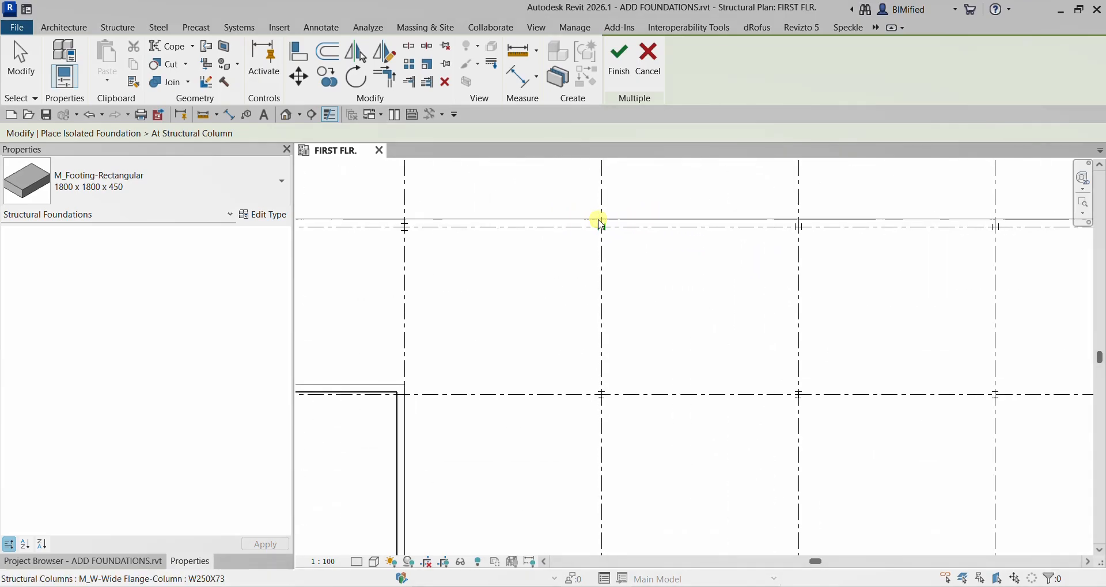
{"action": "scroll", "coordinate": [613, 247], "scroll_direction": "down", "scroll_amount": 2}
{"action": "middle_click_drag", "start_coordinate": [668, 262], "coordinate": [602, 336]}
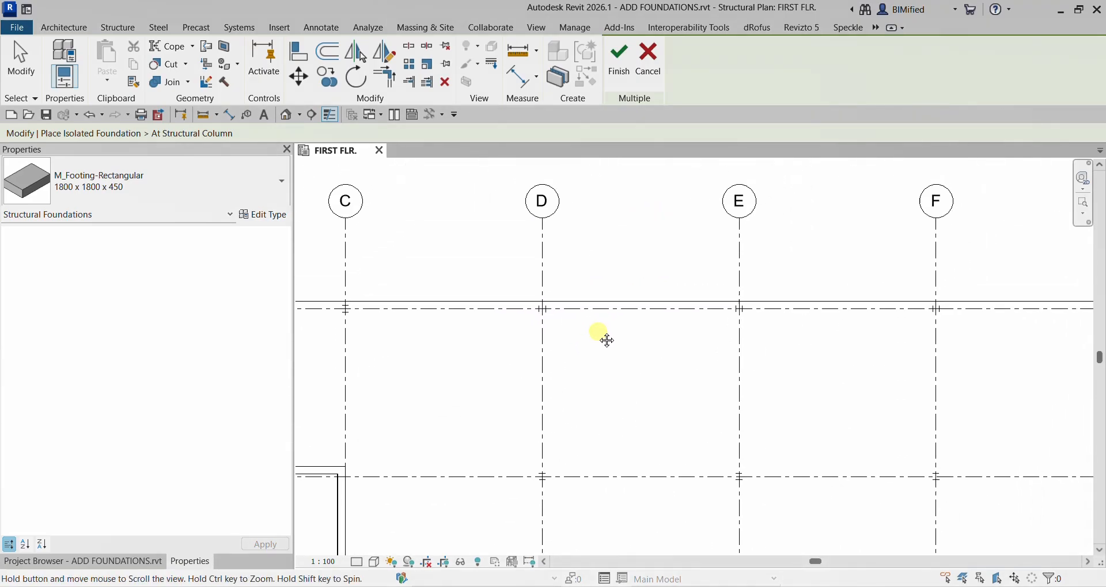
{"action": "left_click", "coordinate": [555, 322]}
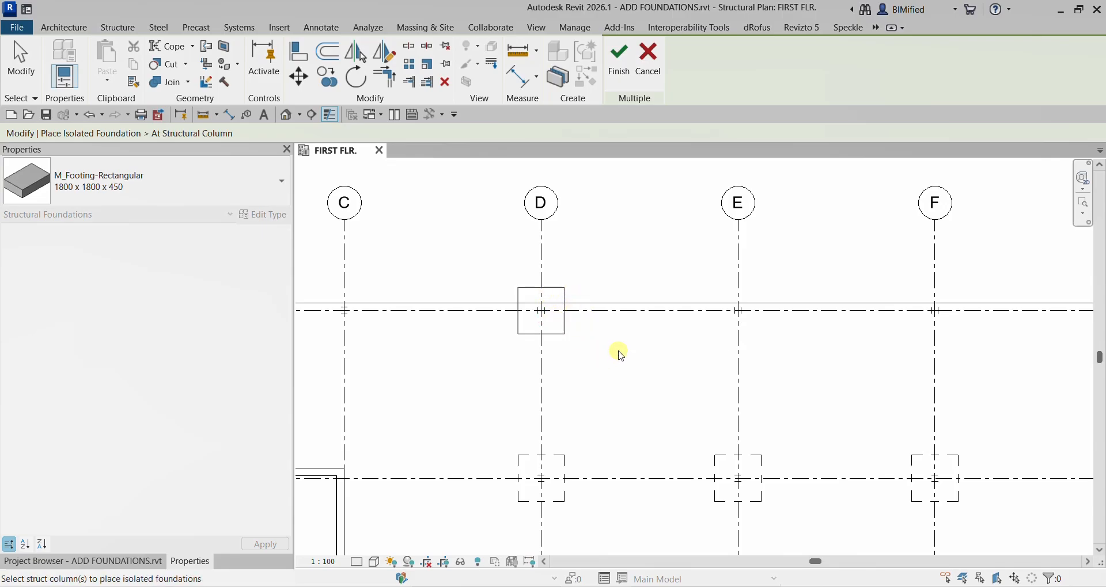
{"action": "scroll", "coordinate": [621, 355], "scroll_direction": "down", "scroll_amount": 4}
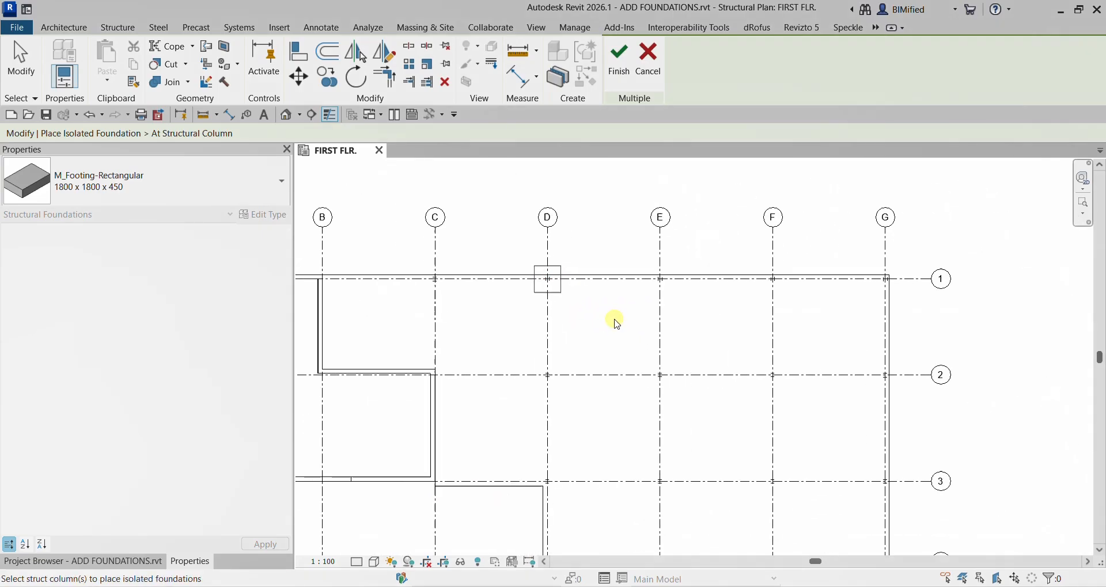
{"action": "scroll", "coordinate": [600, 339], "scroll_direction": "down", "scroll_amount": 2}
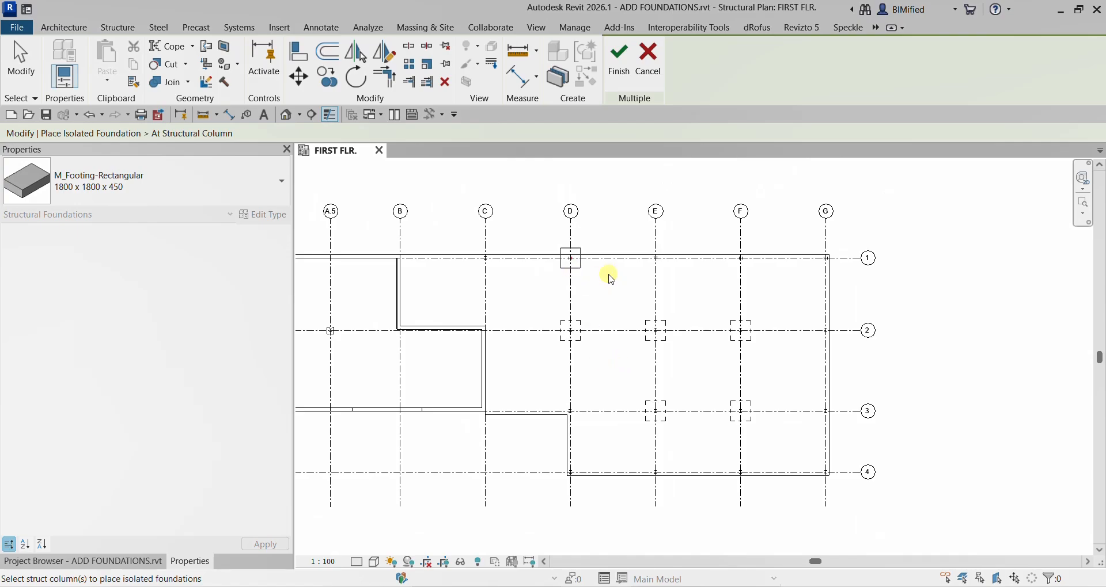
{"action": "left_click", "coordinate": [657, 261]}
{"action": "left_click", "coordinate": [742, 263]}
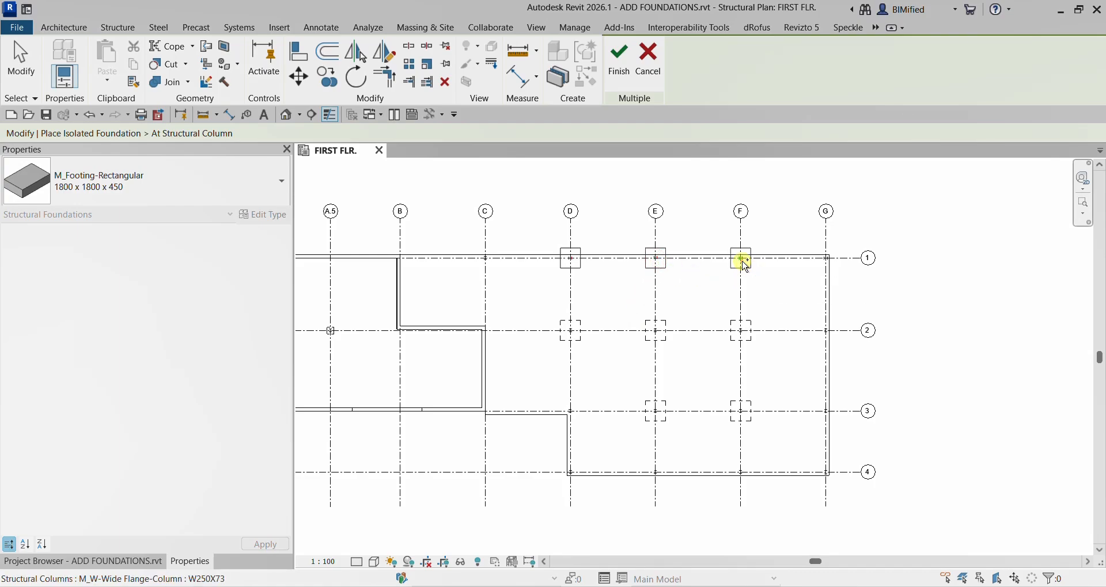
{"action": "left_click", "coordinate": [827, 266]}
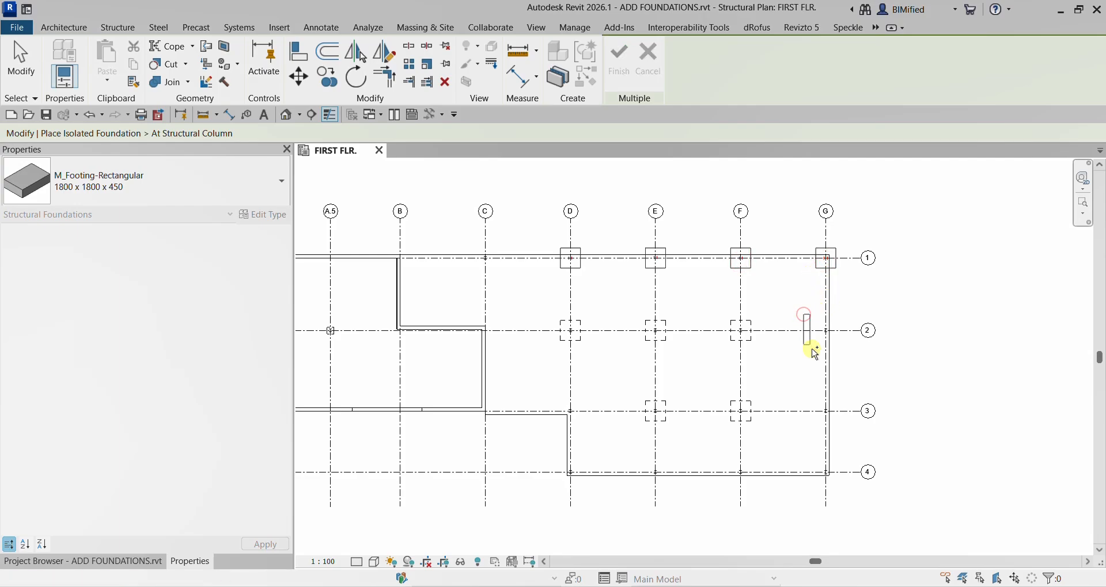
Step: Add the columns at G-2, G-3, D-3, C-1 and along grid 4 from D to G to the footing selection
{"action": "left_click_drag", "start_coordinate": [821, 377], "coordinate": [846, 485]}
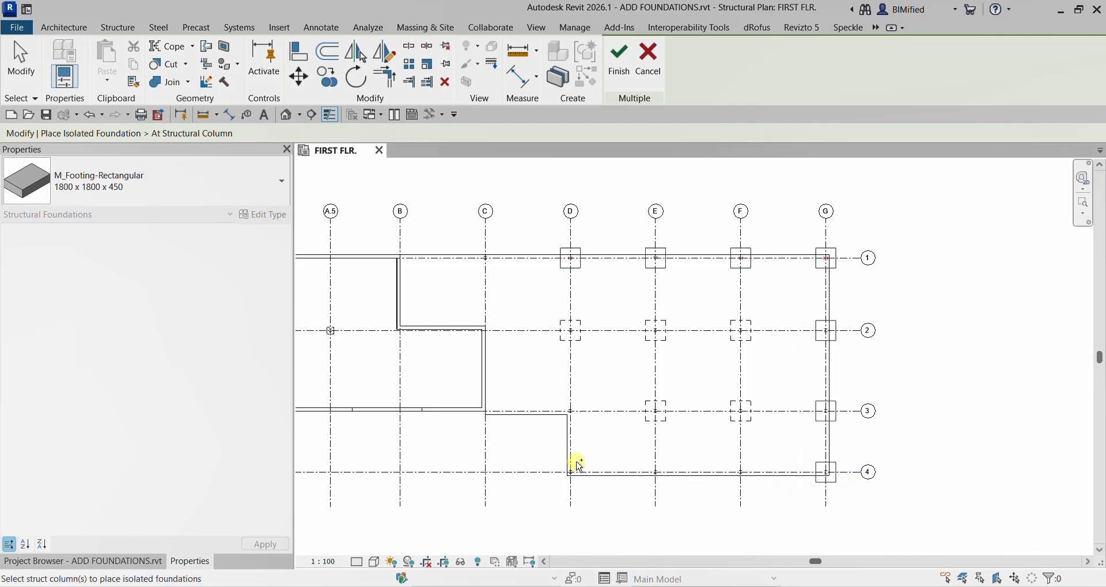
{"action": "left_click_drag", "start_coordinate": [554, 389], "coordinate": [588, 510]}
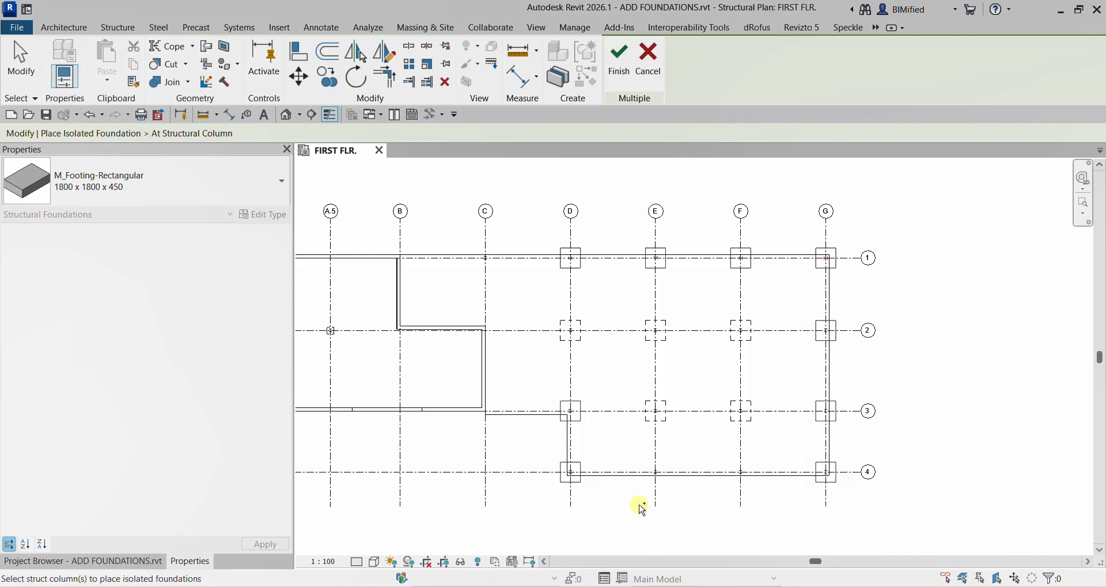
{"action": "left_click_drag", "start_coordinate": [638, 461], "coordinate": [764, 492]}
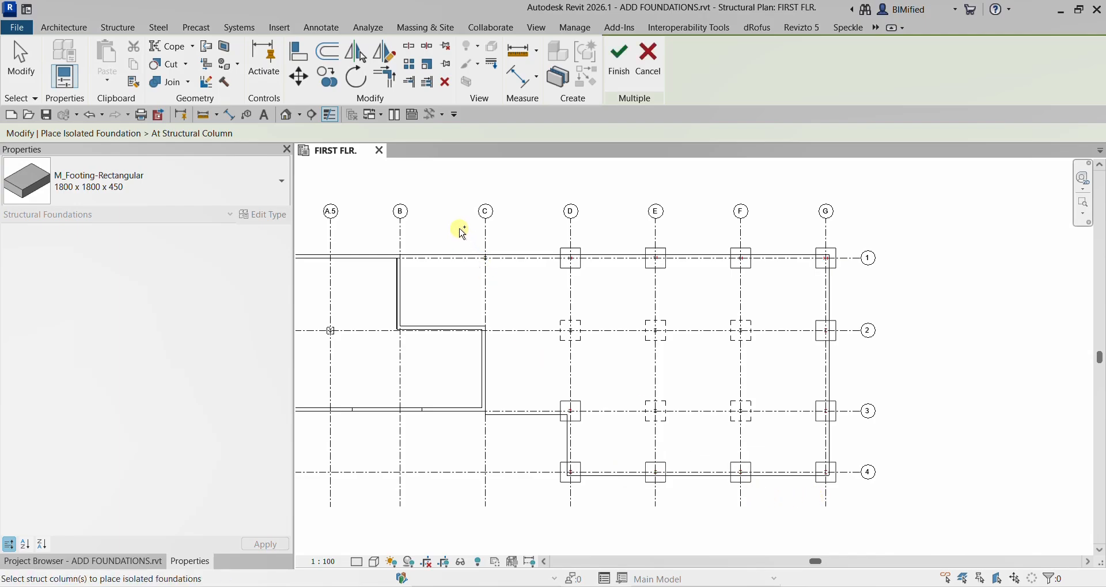
{"action": "left_click_drag", "start_coordinate": [460, 229], "coordinate": [510, 271]}
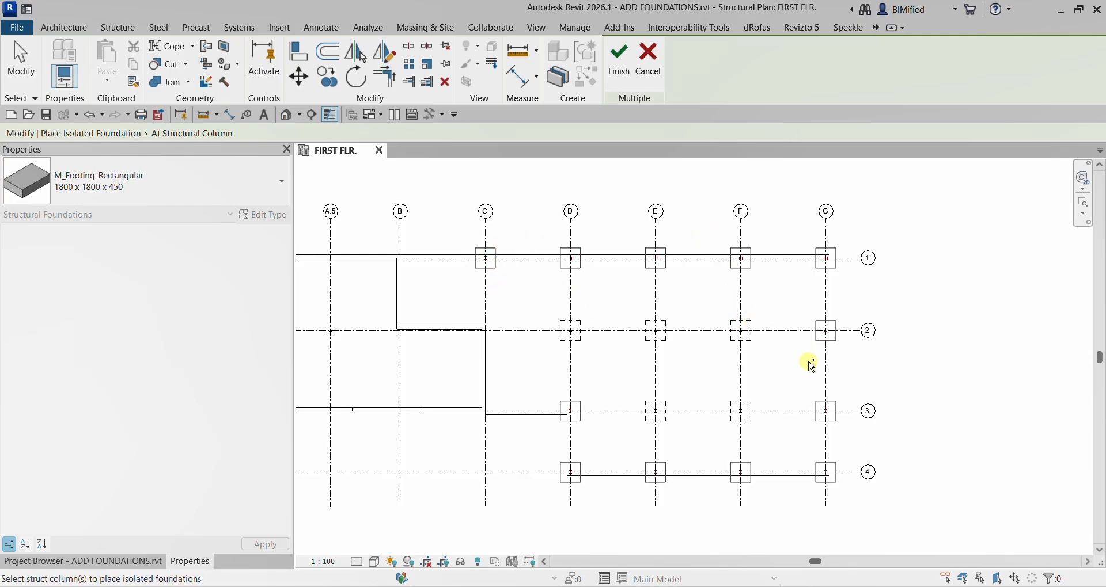
Step: Finish the At Columns placement, dismiss the warnings and end the isolated foundation command
{"action": "left_click", "coordinate": [621, 62]}
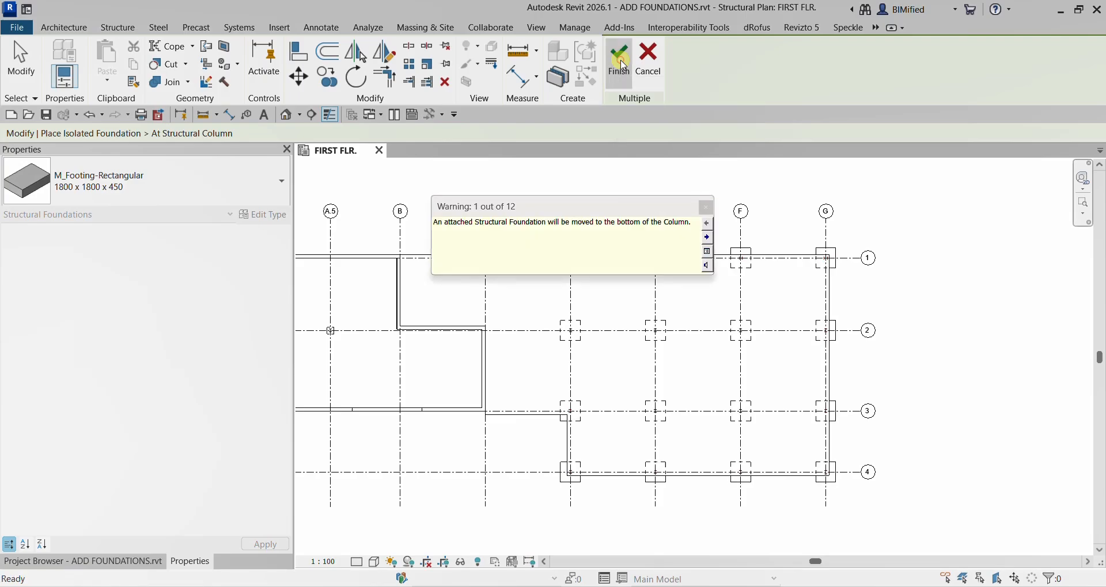
{"action": "left_click_drag", "start_coordinate": [633, 204], "coordinate": [508, 123]}
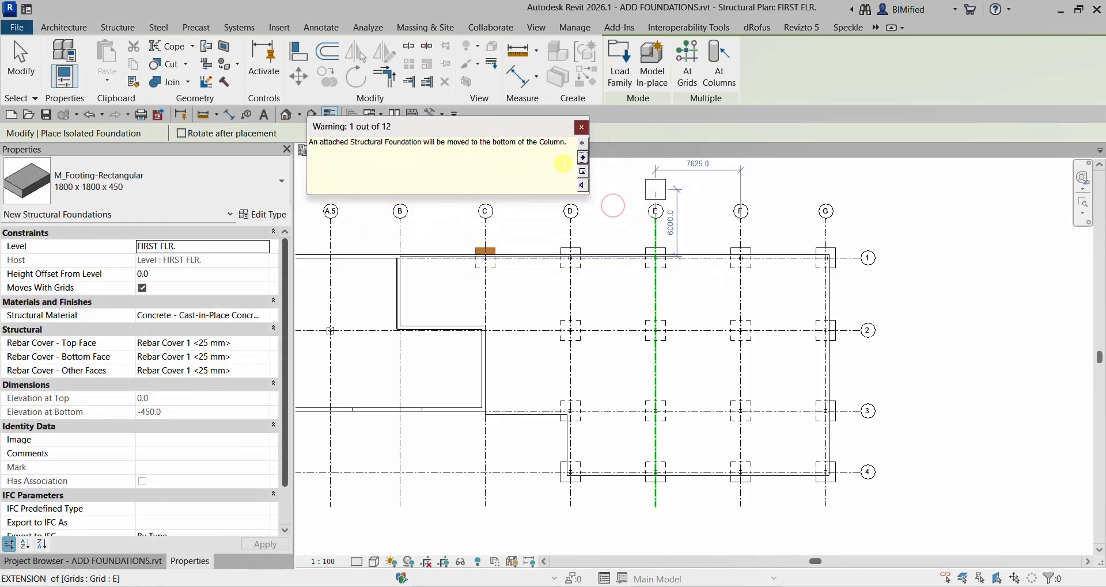
{"action": "left_click", "coordinate": [583, 128]}
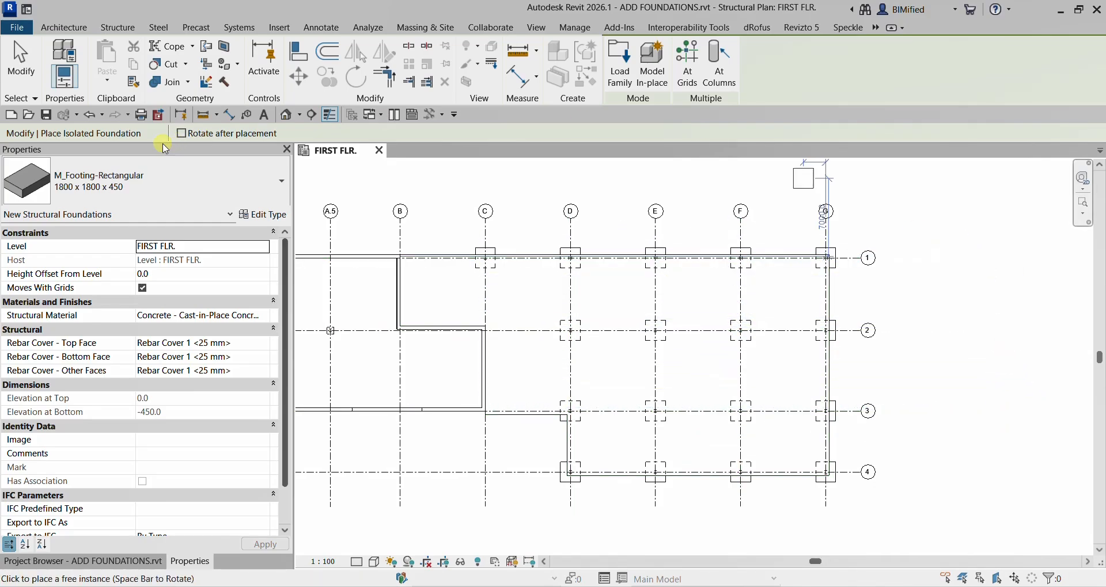
{"action": "left_click", "coordinate": [27, 65]}
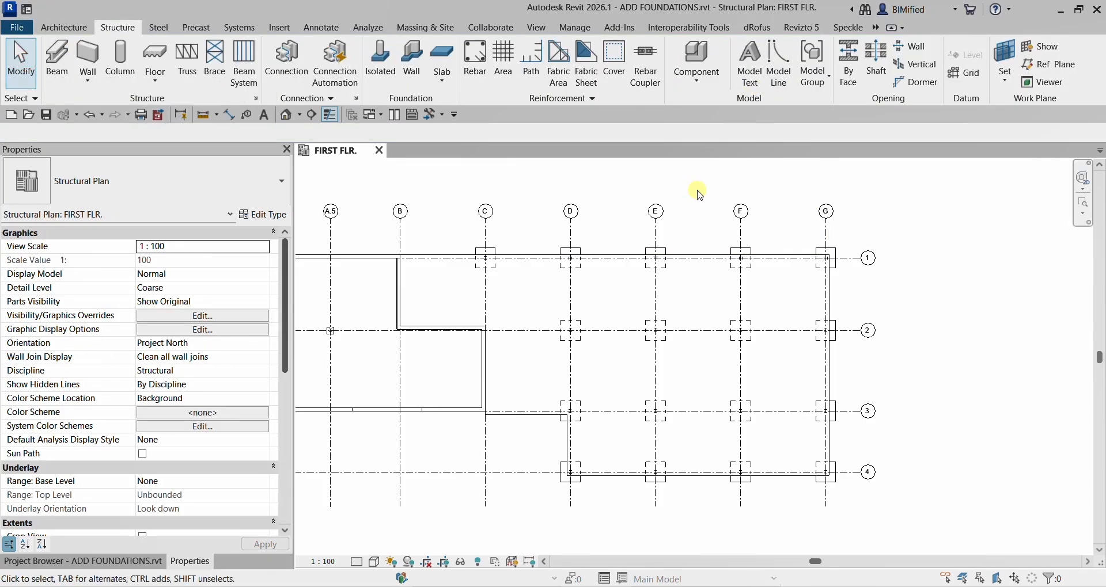
Step: Open the default 3D view and examine the footings beneath the columns from below
{"action": "left_click", "coordinate": [286, 114]}
{"action": "middle_click_drag", "start_coordinate": [828, 452], "coordinate": [864, 188], "text": "shift"}
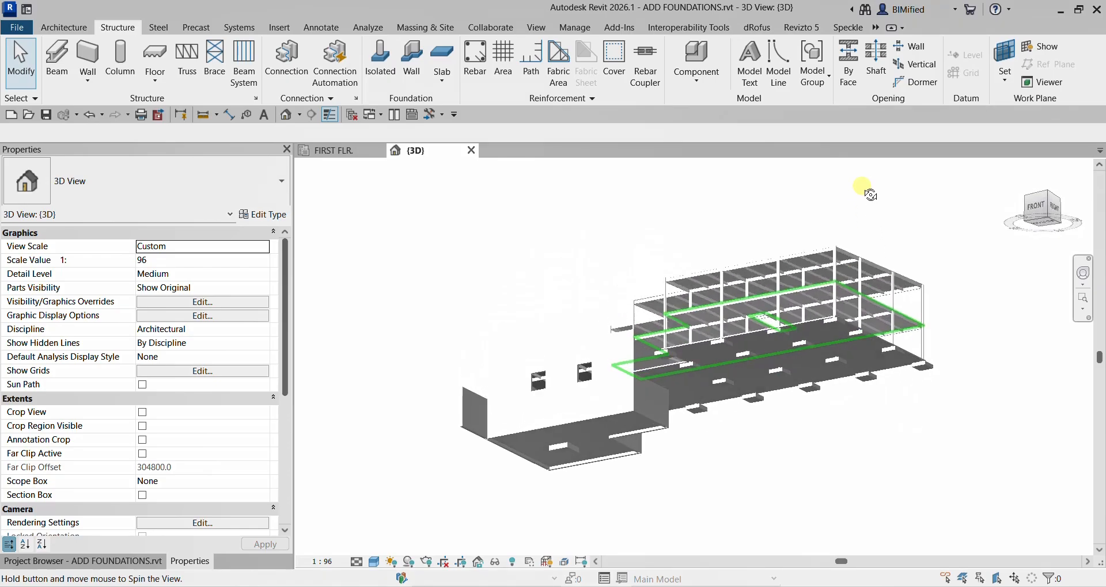
{"action": "scroll", "coordinate": [728, 344], "scroll_direction": "up", "scroll_amount": 3}
{"action": "scroll", "coordinate": [863, 474], "scroll_direction": "down", "scroll_amount": 4}
{"action": "middle_click_drag", "start_coordinate": [869, 476], "coordinate": [721, 544], "text": "shift"}
{"action": "scroll", "coordinate": [923, 513], "scroll_direction": "up", "scroll_amount": 3}
{"action": "middle_click_drag", "start_coordinate": [923, 513], "coordinate": [827, 443], "text": "shift"}
{"action": "scroll", "coordinate": [827, 443], "scroll_direction": "down", "scroll_amount": 2}
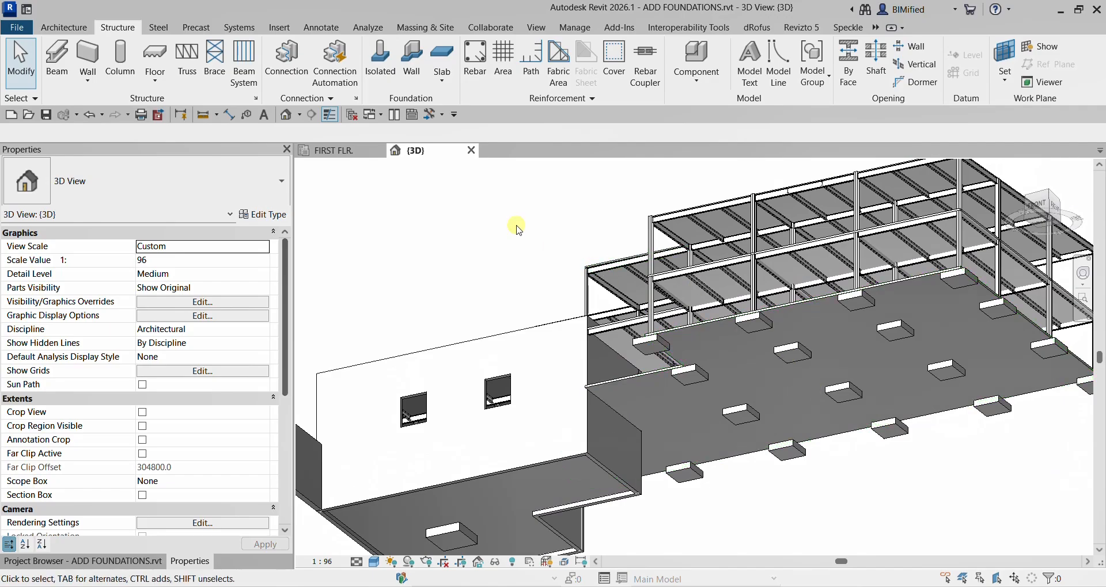
Step: Open the BASEMENT structural plan and bring the whole basement wall layout into view
{"action": "left_click", "coordinate": [331, 150]}
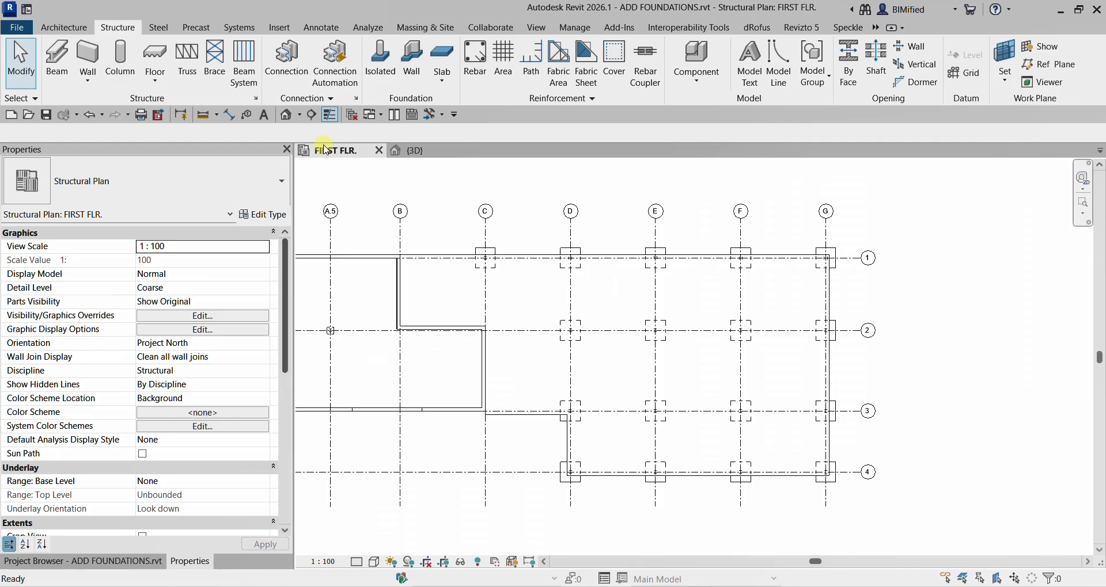
{"action": "left_click", "coordinate": [141, 557]}
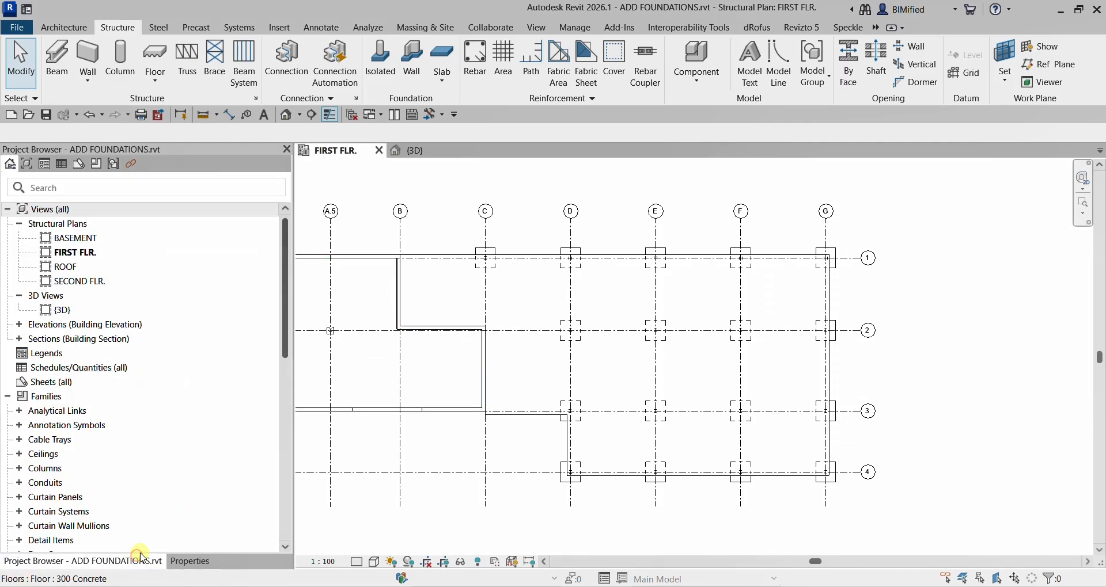
{"action": "left_click", "coordinate": [81, 240]}
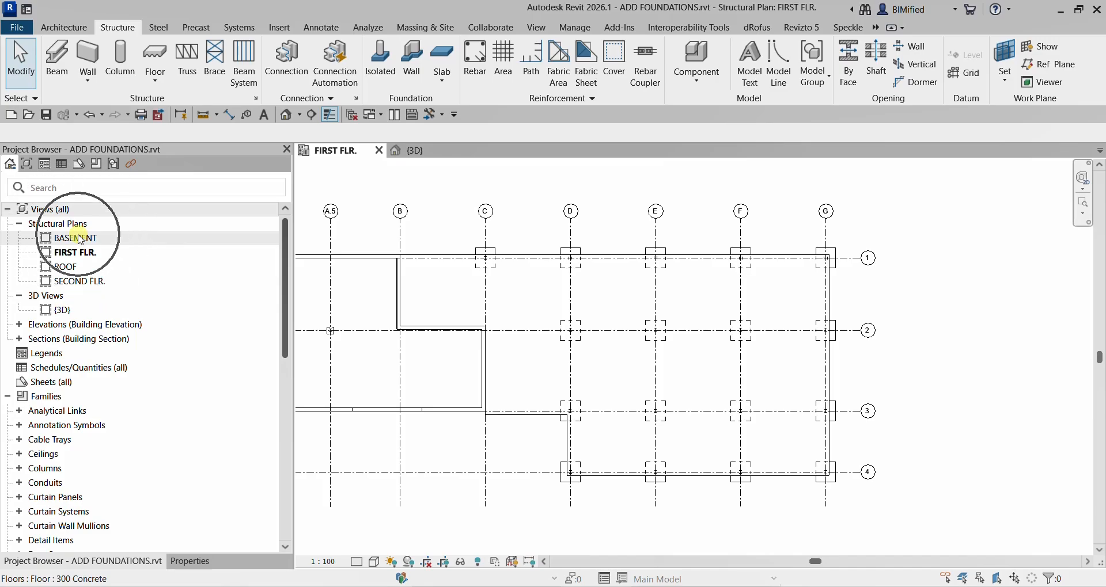
{"action": "double_click", "coordinate": [78, 234]}
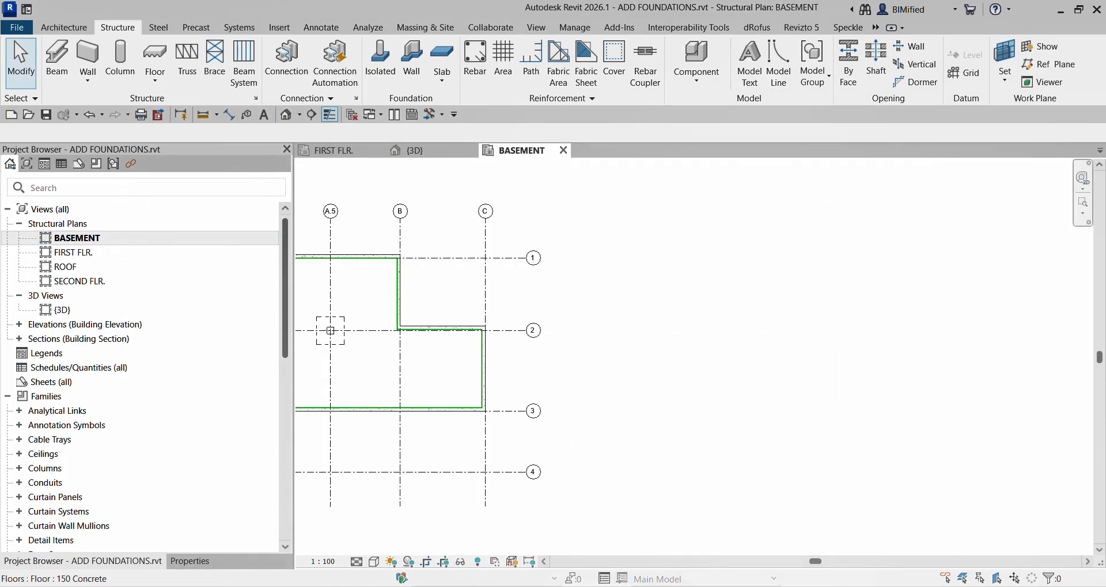
{"action": "scroll", "coordinate": [665, 395], "scroll_direction": "down", "scroll_amount": 1}
{"action": "middle_click_drag", "start_coordinate": [599, 395], "coordinate": [790, 401]}
{"action": "scroll", "coordinate": [564, 353], "scroll_direction": "up", "scroll_amount": 2}
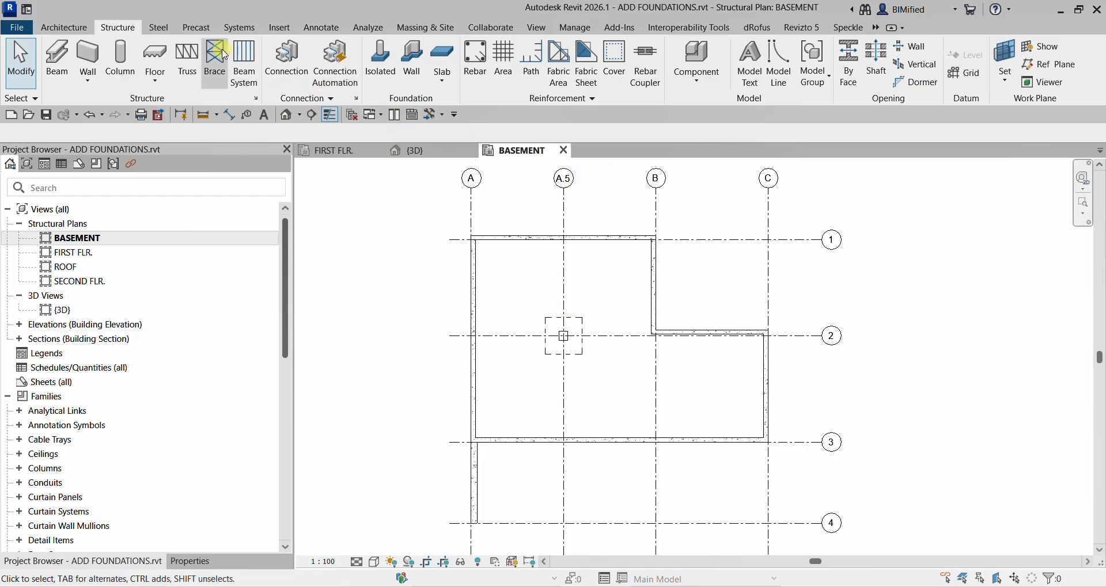
Step: Start a wall foundation with the Bearing Footing type and close the Adobe Acrobat notification
{"action": "left_click", "coordinate": [117, 29]}
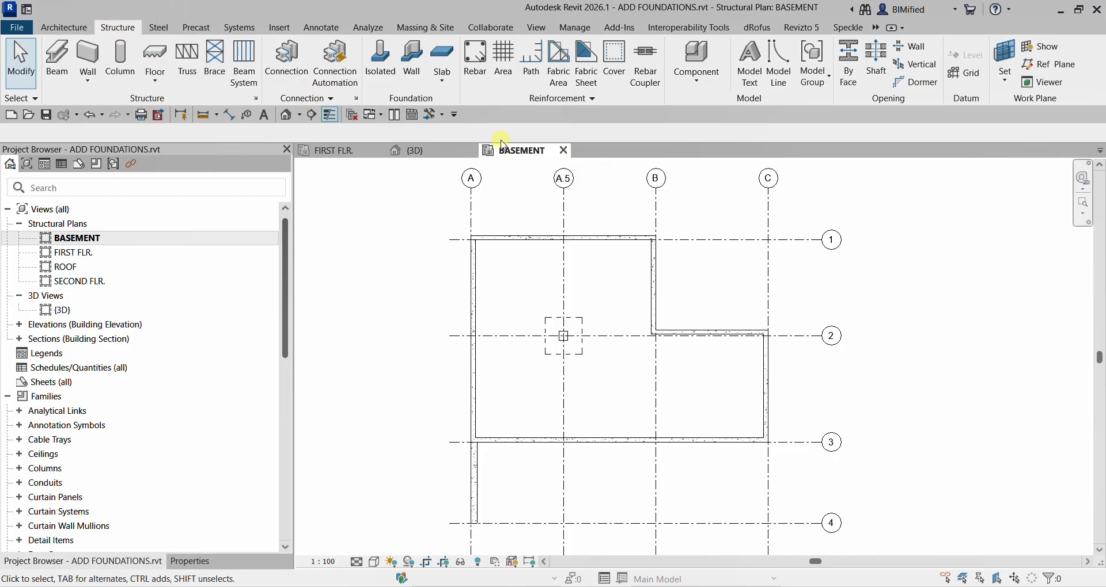
{"action": "left_click", "coordinate": [423, 102]}
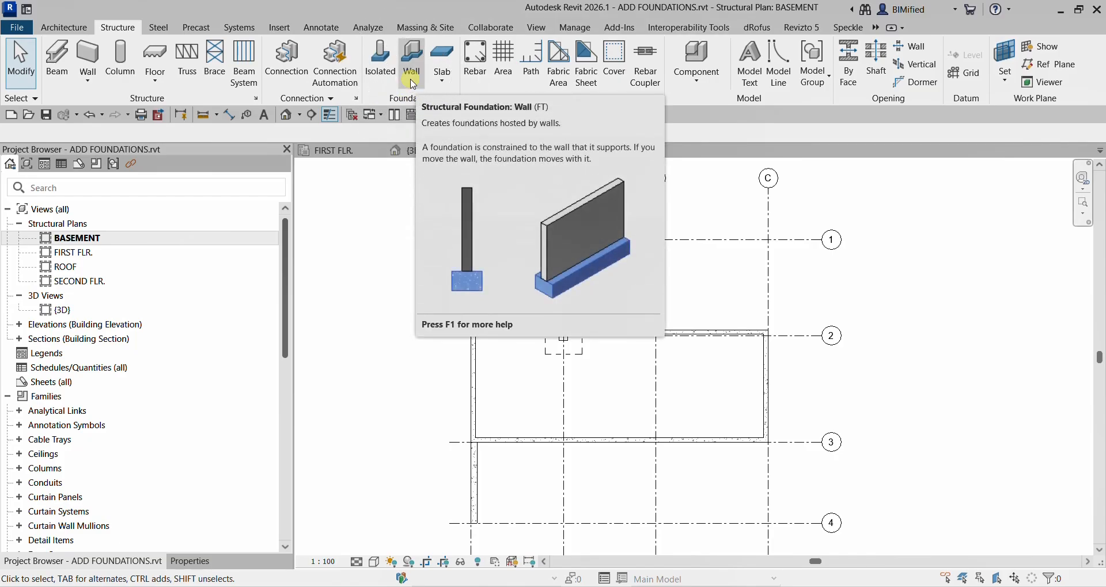
{"action": "left_click", "coordinate": [413, 83]}
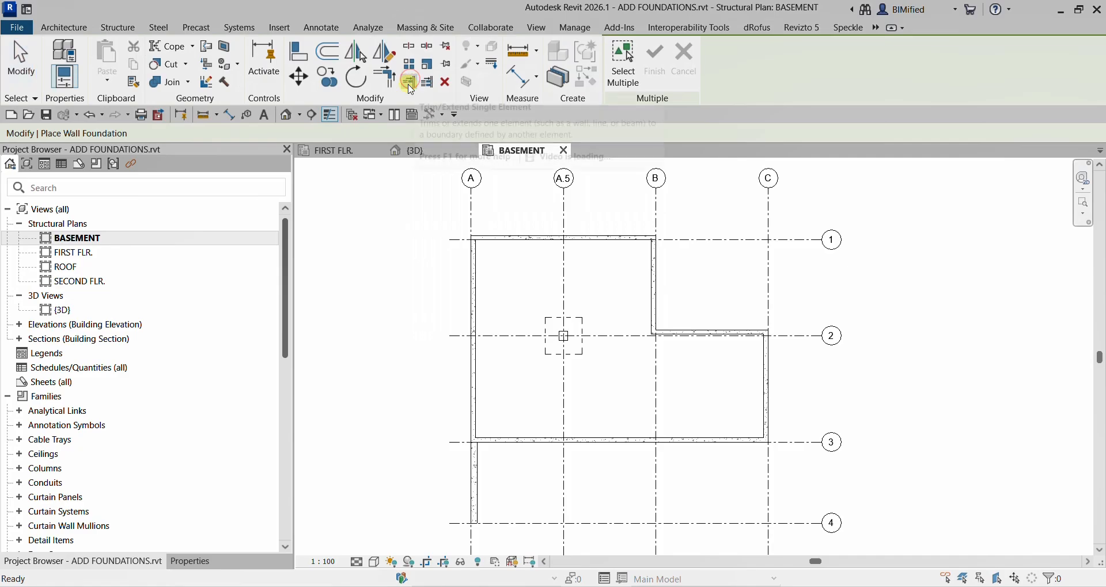
{"action": "left_click", "coordinate": [189, 562]}
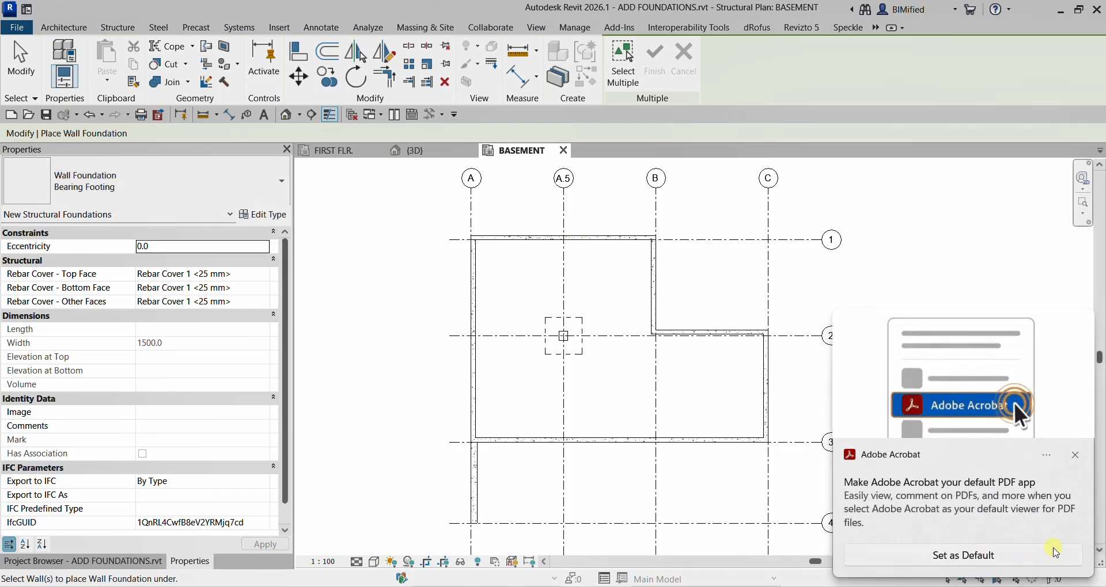
{"action": "left_click", "coordinate": [1074, 455]}
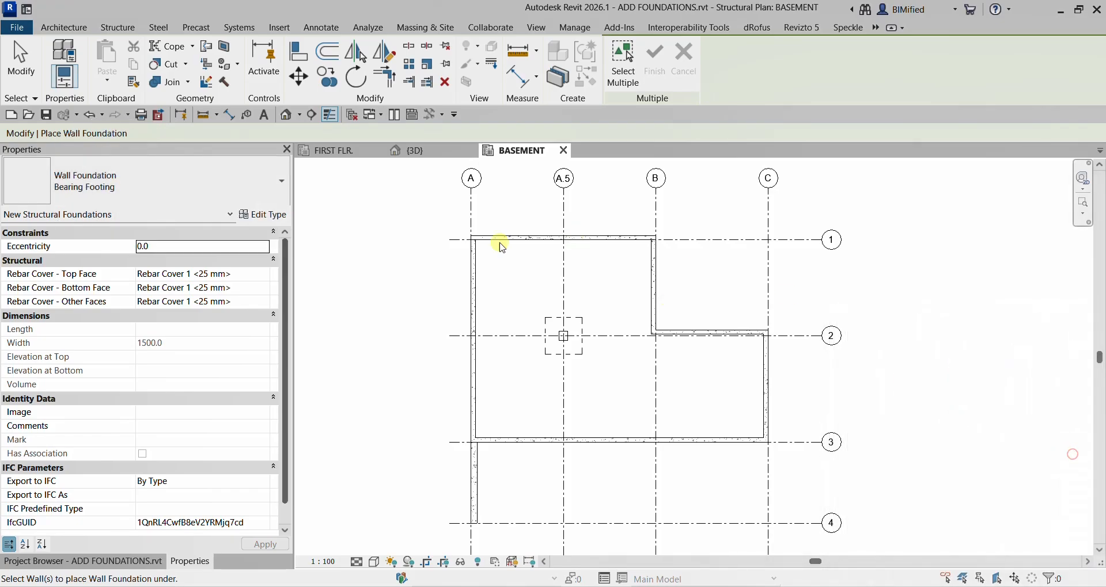
{"action": "left_click", "coordinate": [226, 184]}
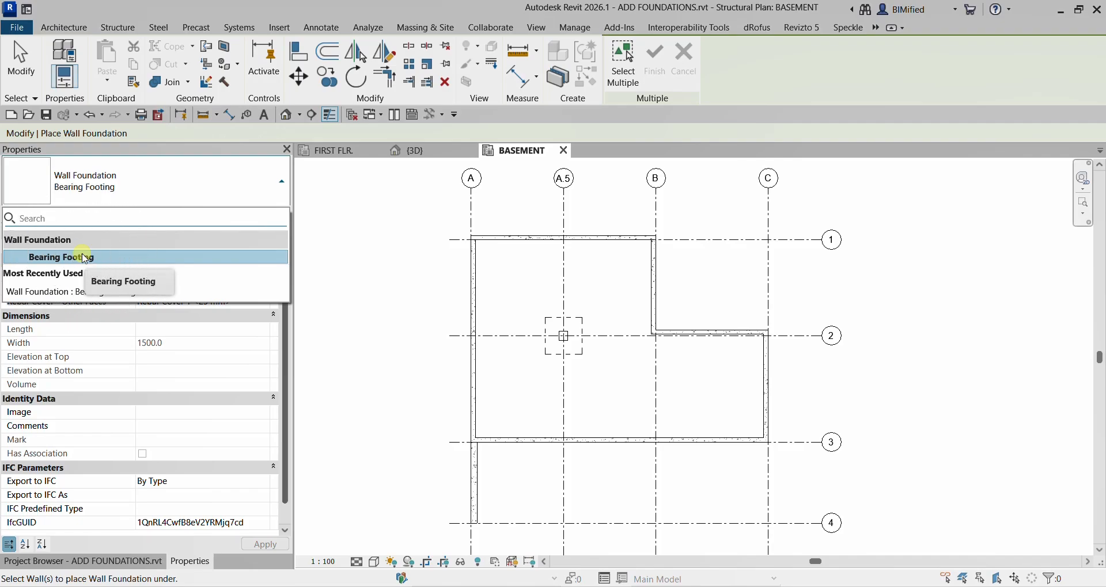
{"action": "left_click", "coordinate": [130, 178]}
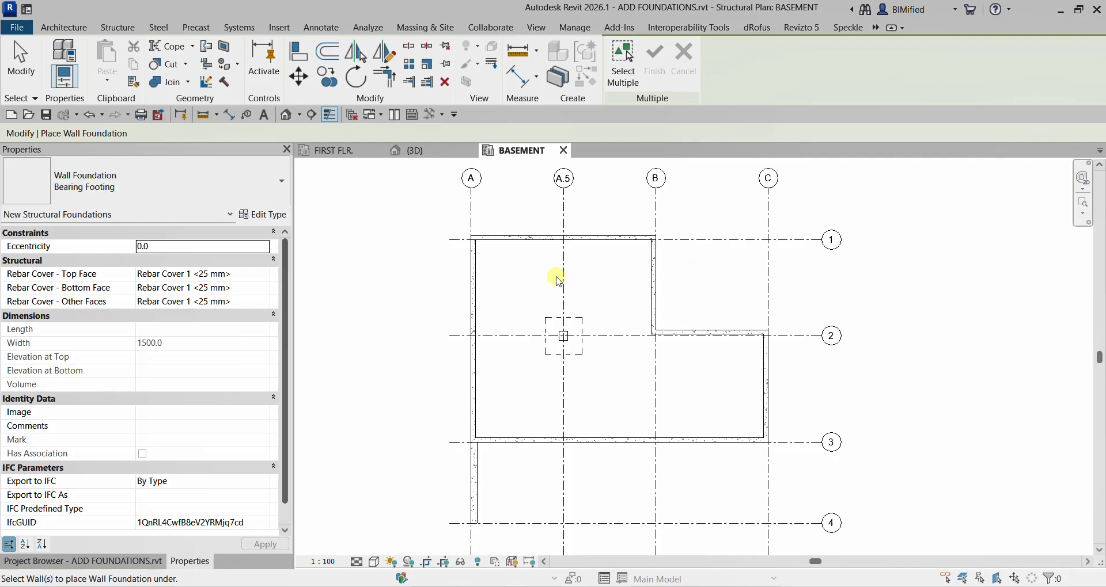
Step: Place the Bearing Footing under the whole closed chain of basement exterior walls in one selection
{"action": "middle_click_drag", "start_coordinate": [537, 289], "coordinate": [539, 275]}
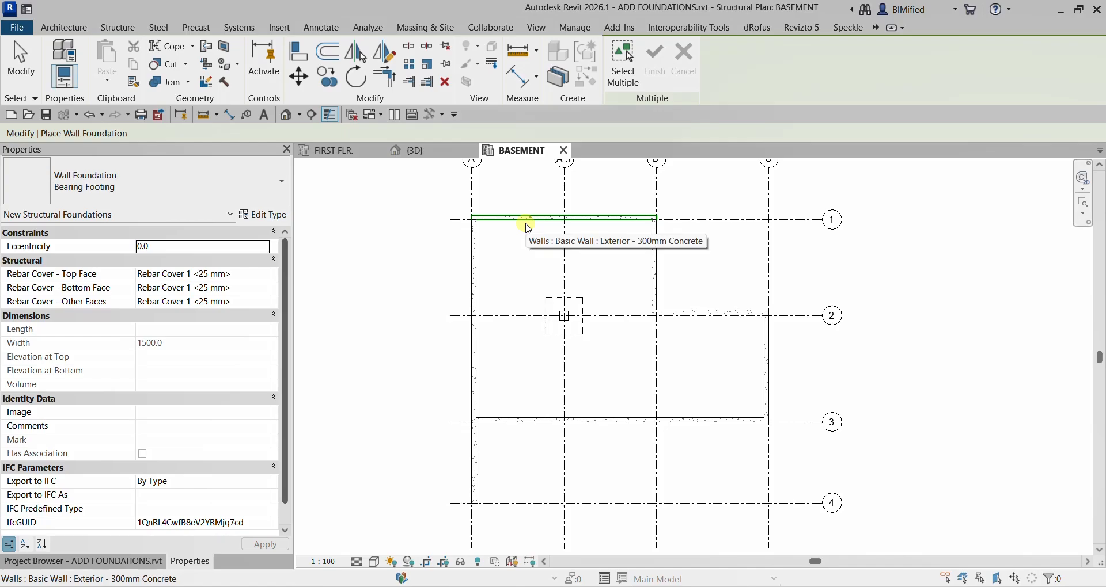
{"action": "key", "text": "Tab"}
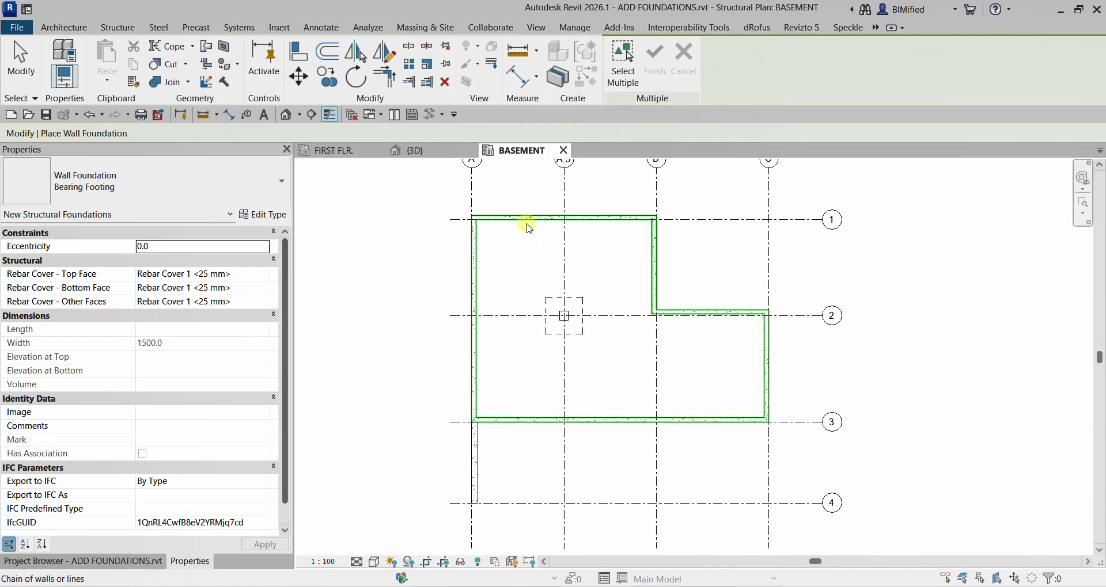
{"action": "left_click", "coordinate": [529, 227]}
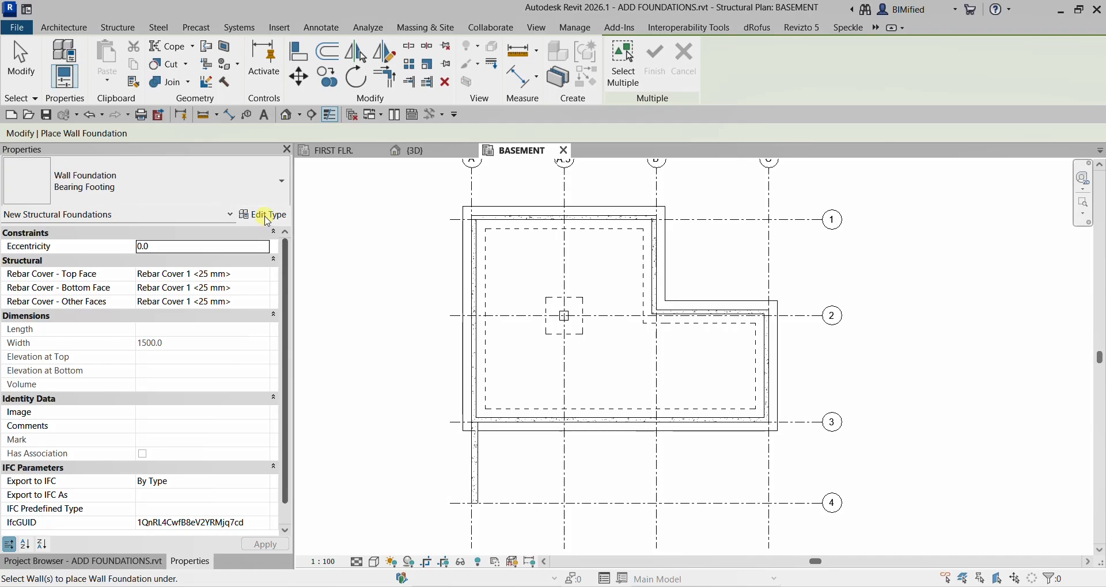
Step: Duplicate the Bearing Footing wall foundation type under the name Retaining Footing
{"action": "left_click", "coordinate": [266, 217]}
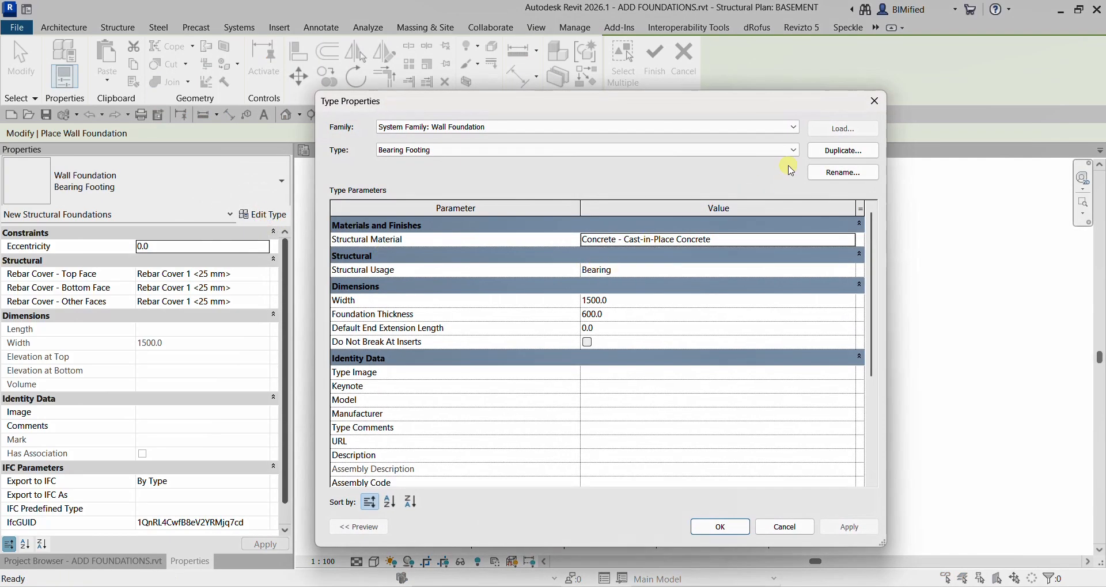
{"action": "left_click", "coordinate": [845, 152]}
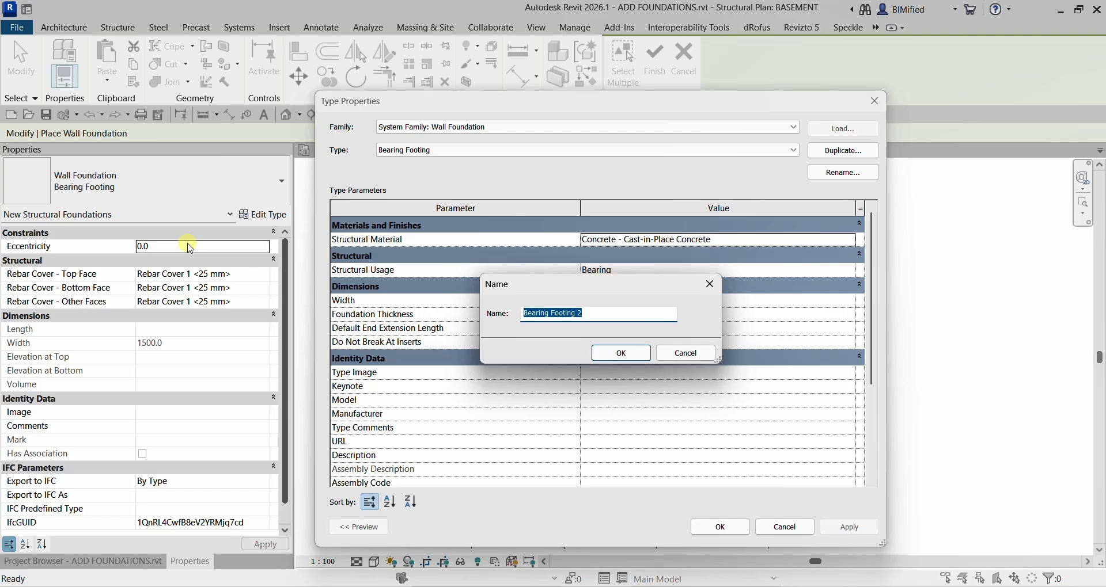
{"action": "key", "text": "BackSpace"}
{"action": "type", "text": "Retain"}
{"action": "left_click", "coordinate": [622, 357]}
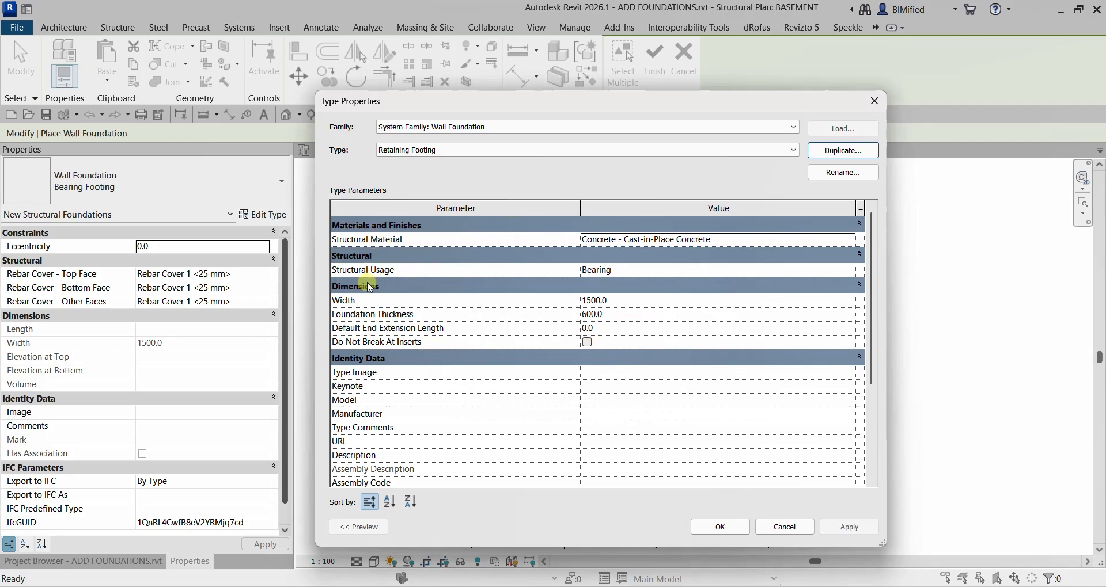
Step: Set the structural usage of the Retaining Footing type to Retaining
{"action": "left_click", "coordinate": [711, 271]}
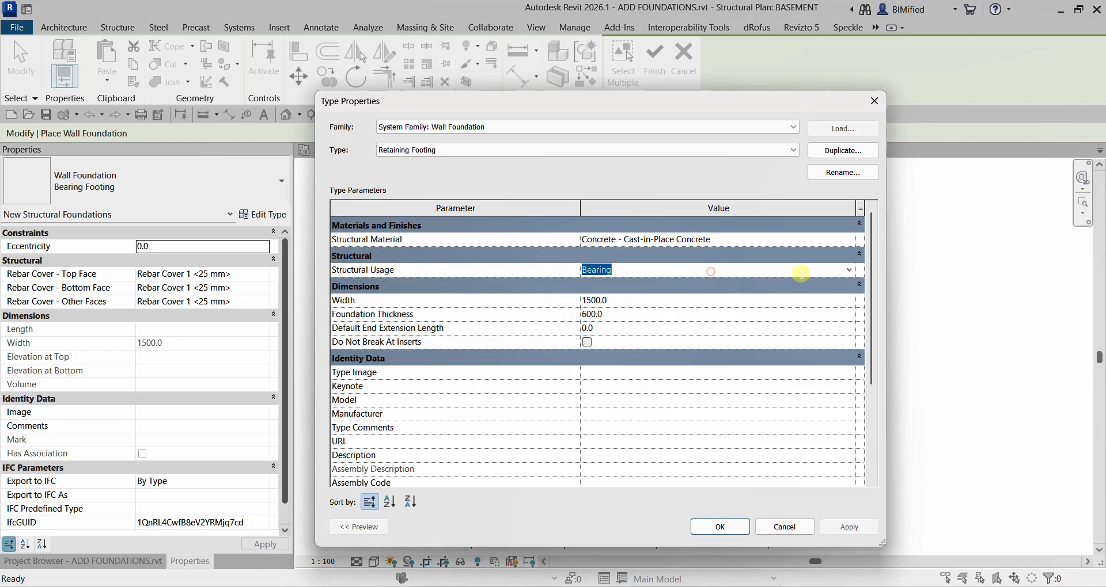
{"action": "left_click", "coordinate": [855, 272]}
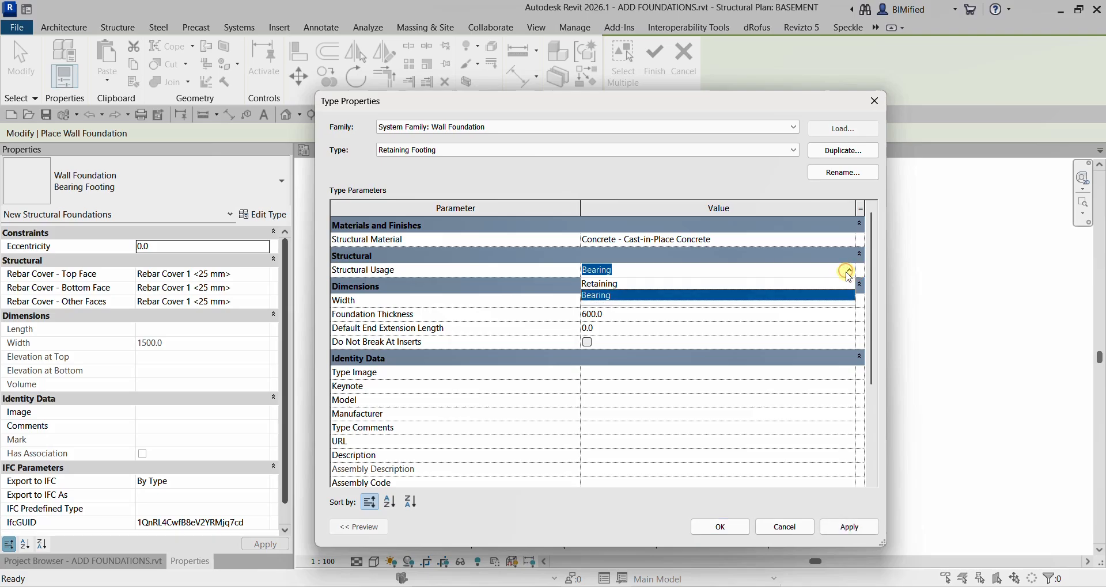
{"action": "left_click", "coordinate": [614, 286]}
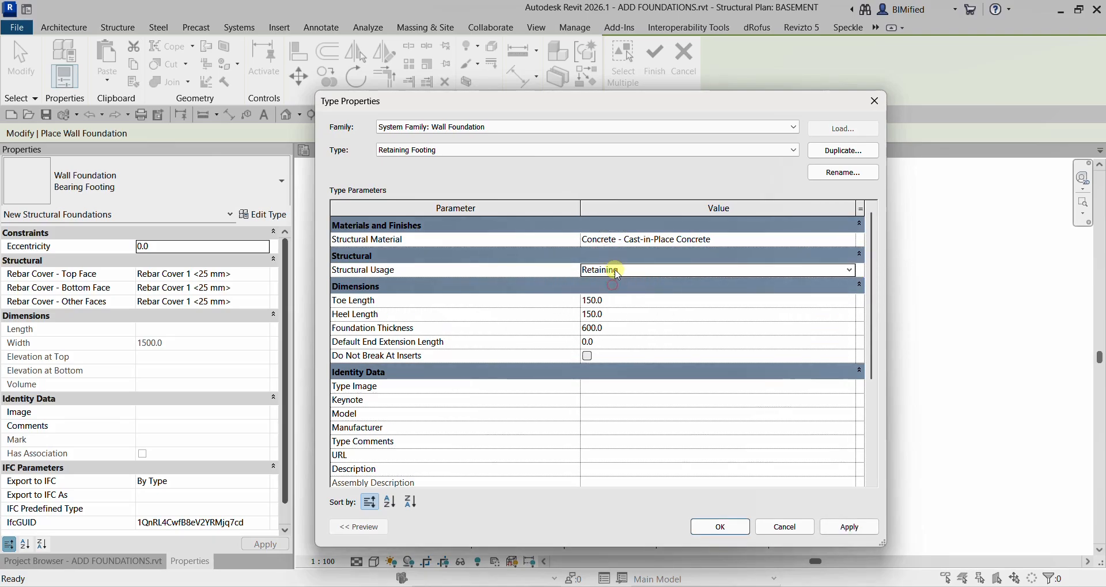
{"action": "left_click", "coordinate": [615, 271]}
Step: Set the Retaining Footing's toe length to 1800 and heel length to 600, enter a default end extension length, and accept the type properties
{"action": "left_click", "coordinate": [621, 306]}
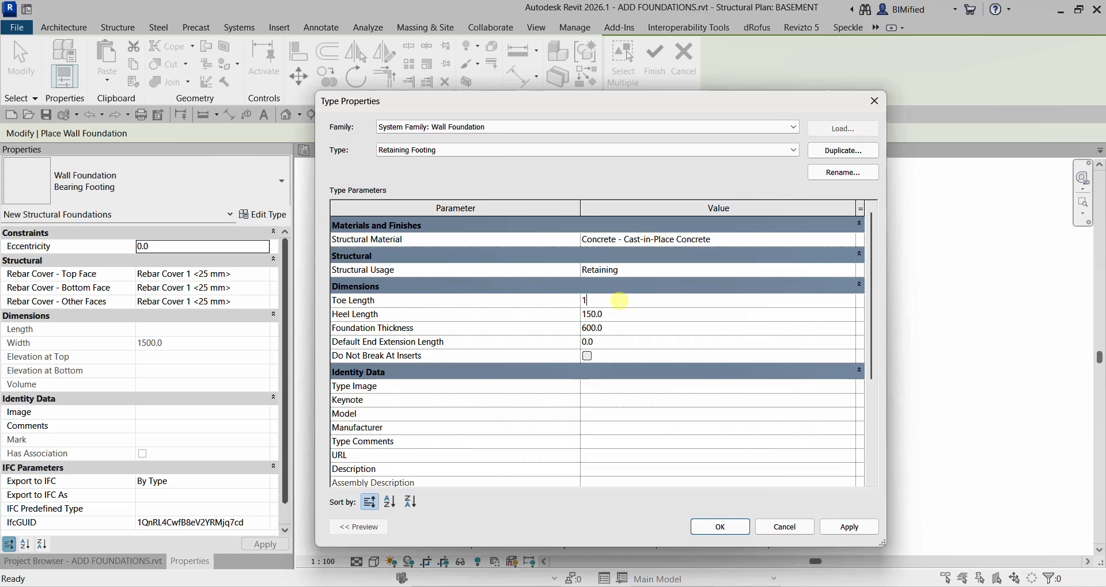
{"action": "left_click", "coordinate": [617, 317]}
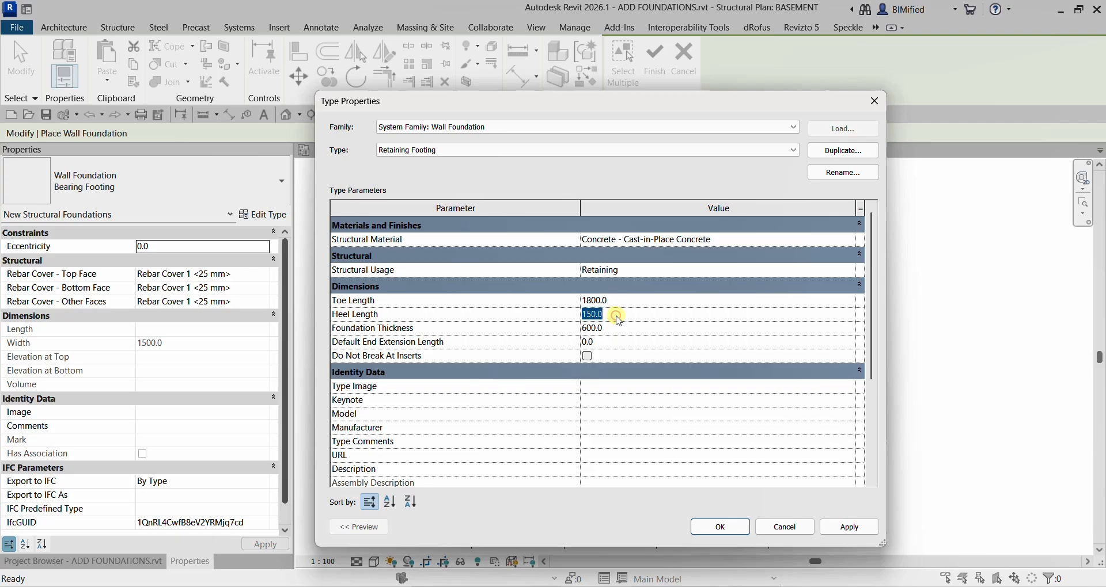
{"action": "type", "text": "600"}
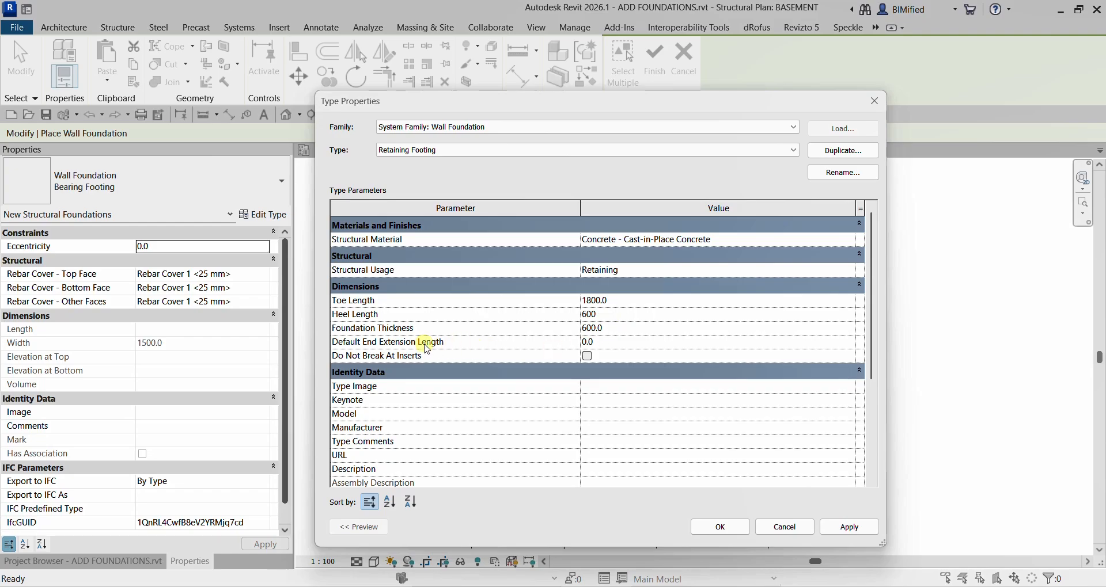
{"action": "left_click", "coordinate": [609, 343]}
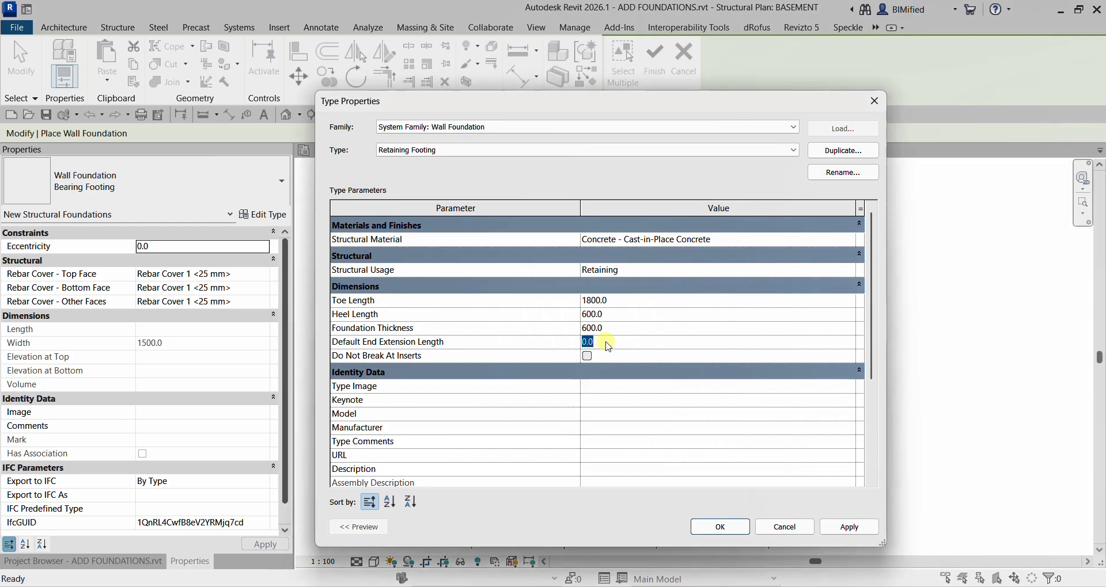
{"action": "type", "text": "6"}
{"action": "left_click", "coordinate": [721, 528]}
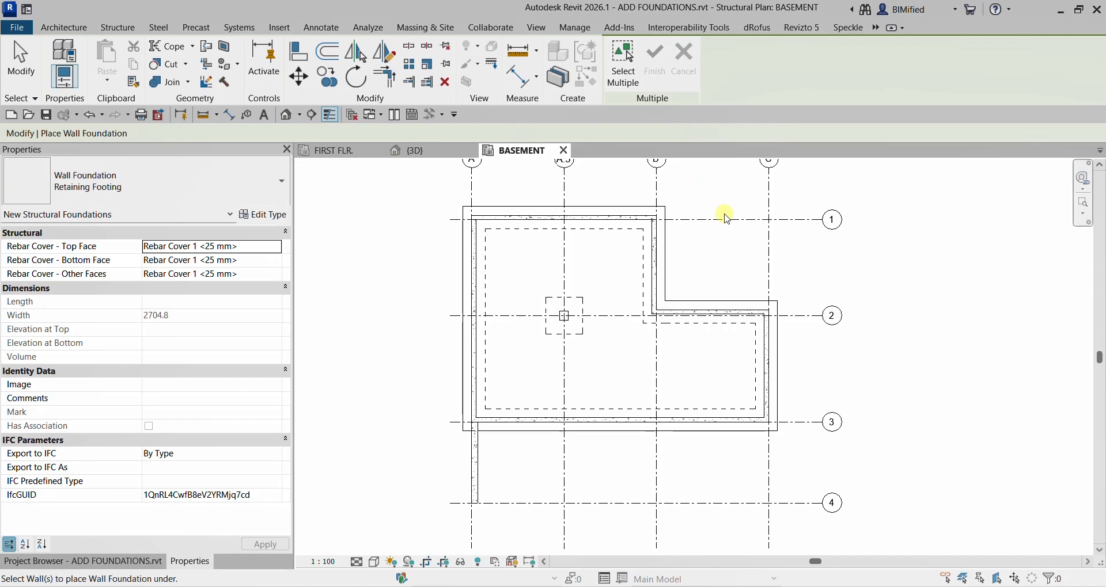
Step: Place the Retaining Footing under the retaining wall that runs along grid A between grids 3 and 4
{"action": "scroll", "coordinate": [714, 231], "scroll_direction": "down", "scroll_amount": 1}
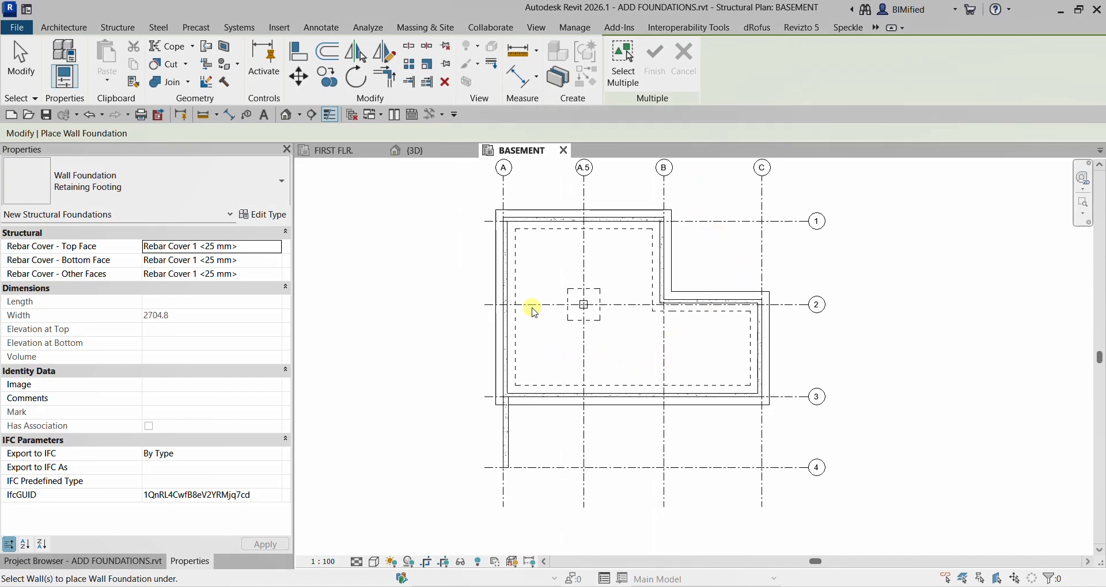
{"action": "middle_click_drag", "start_coordinate": [528, 248], "coordinate": [618, 273]}
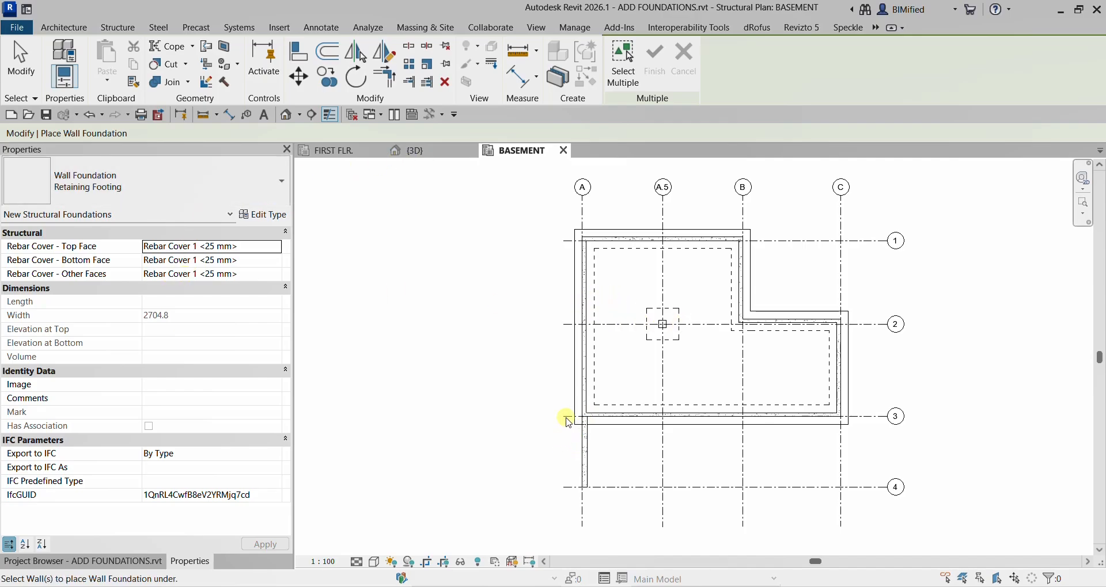
{"action": "scroll", "coordinate": [560, 418], "scroll_direction": "up", "scroll_amount": 2}
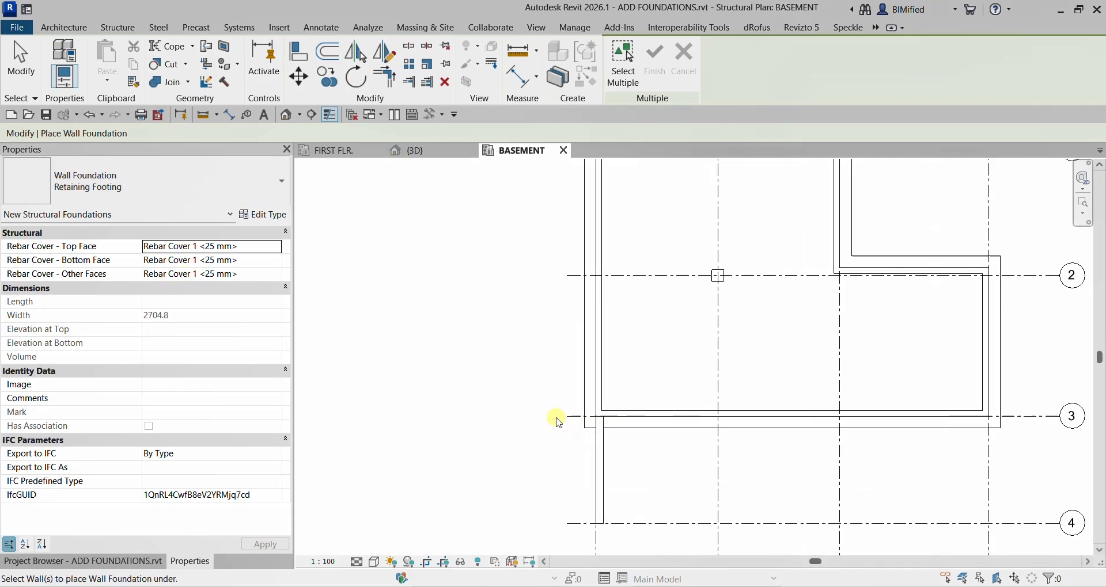
{"action": "left_click", "coordinate": [601, 452]}
{"action": "left_click", "coordinate": [604, 452]}
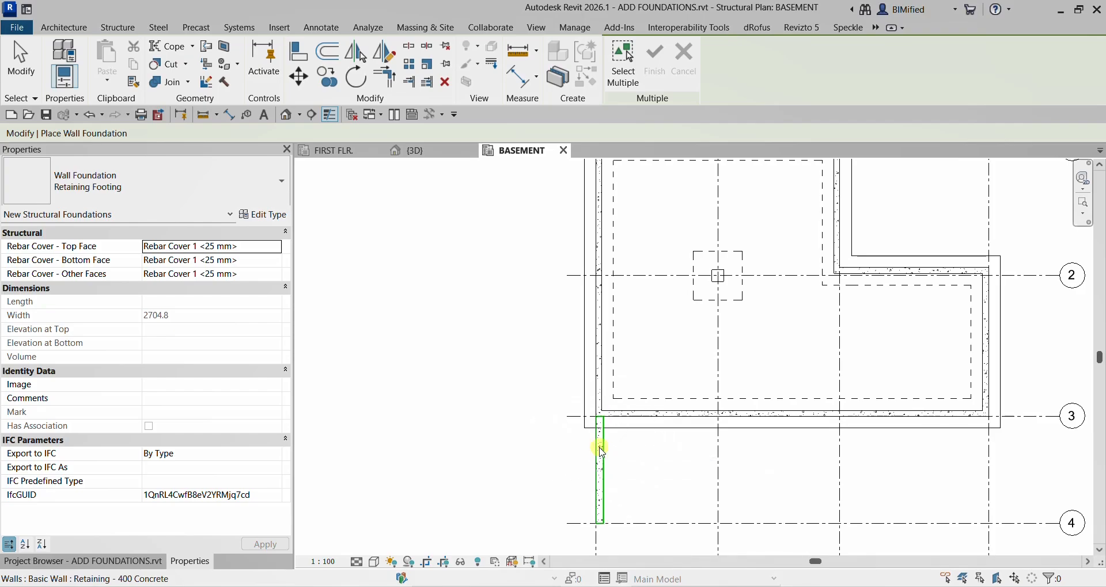
{"action": "left_click", "coordinate": [602, 449]}
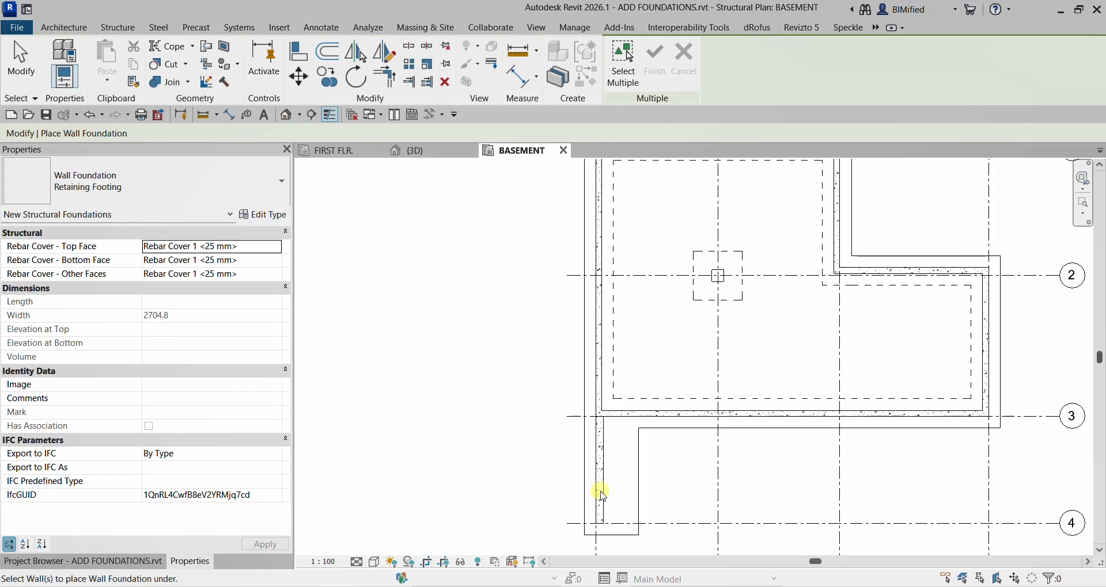
Step: Examine the retaining footing in plan and all foundations from above and below in the default 3D view, ending the wall foundation command
{"action": "scroll", "coordinate": [600, 493], "scroll_direction": "down", "scroll_amount": 3}
{"action": "scroll", "coordinate": [604, 439], "scroll_direction": "up", "scroll_amount": 2}
{"action": "middle_click_drag", "start_coordinate": [632, 432], "coordinate": [622, 420]}
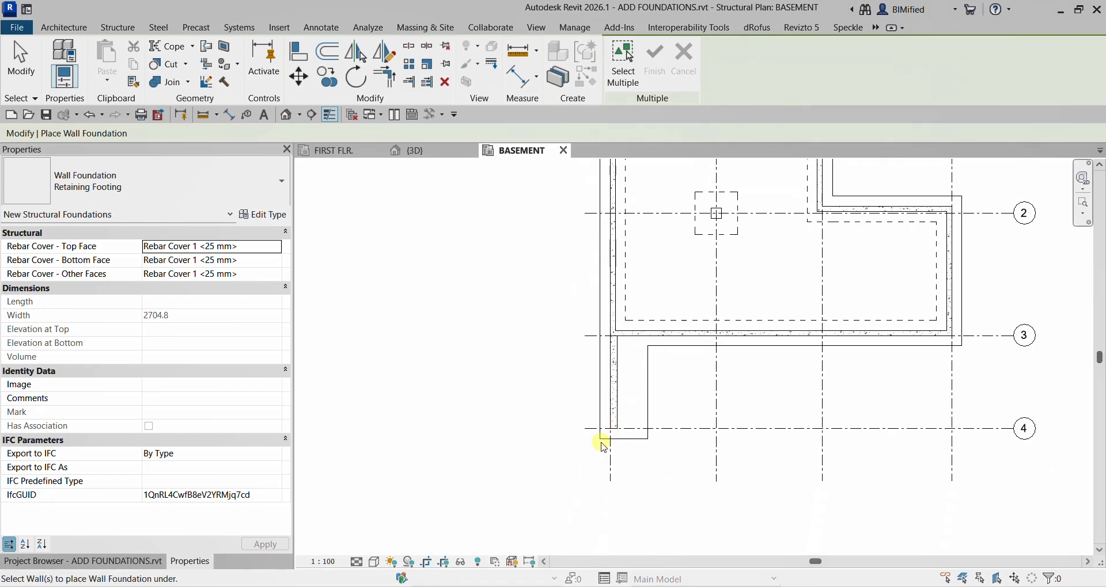
{"action": "scroll", "coordinate": [619, 429], "scroll_direction": "up", "scroll_amount": 2}
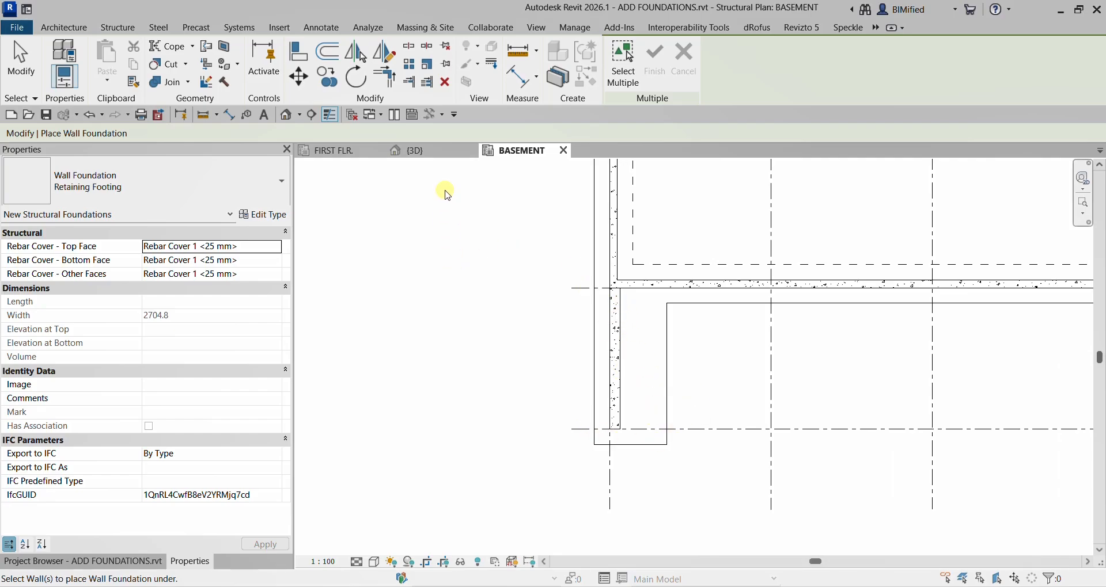
{"action": "left_click", "coordinate": [430, 151]}
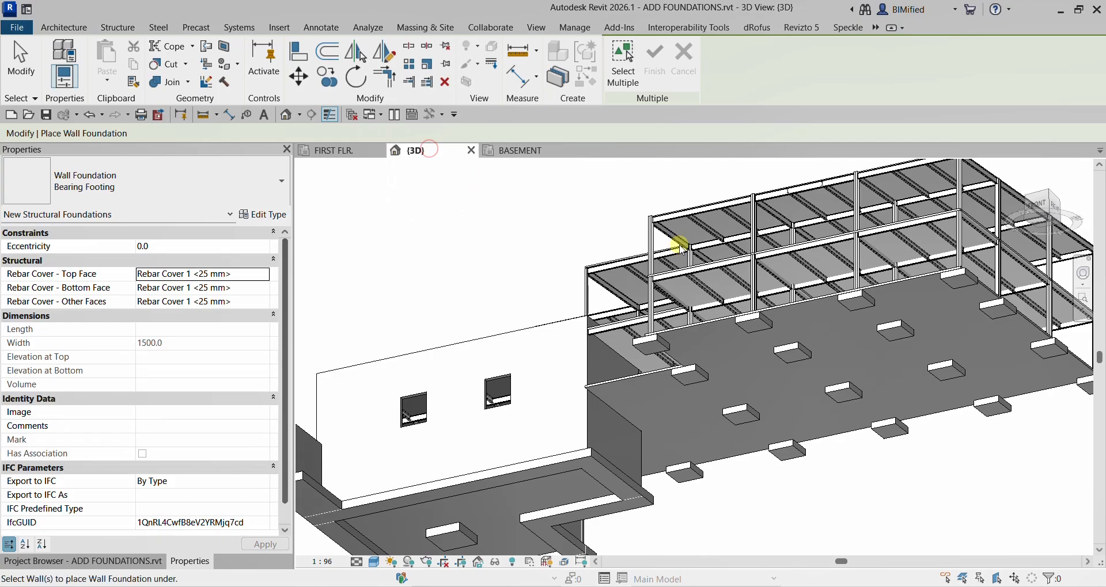
{"action": "scroll", "coordinate": [665, 271], "scroll_direction": "down", "scroll_amount": 6}
{"action": "middle_click_drag", "start_coordinate": [599, 346], "coordinate": [599, 398], "text": "shift"}
{"action": "scroll", "coordinate": [561, 458], "scroll_direction": "up", "scroll_amount": 5}
{"action": "scroll", "coordinate": [560, 457], "scroll_direction": "down", "scroll_amount": 5}
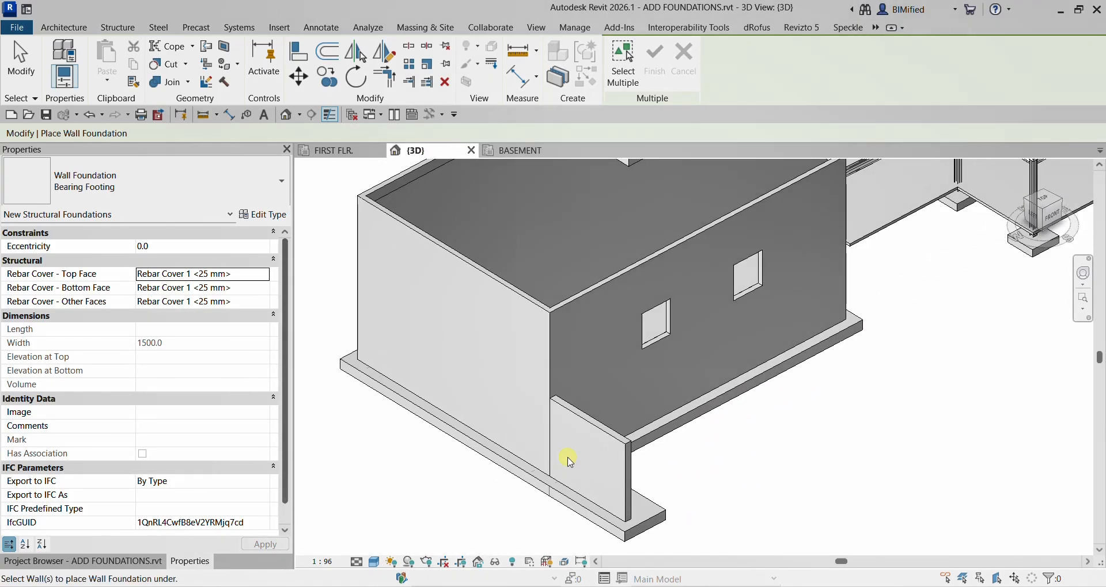
{"action": "middle_click_drag", "start_coordinate": [573, 447], "coordinate": [732, 223], "text": "shift"}
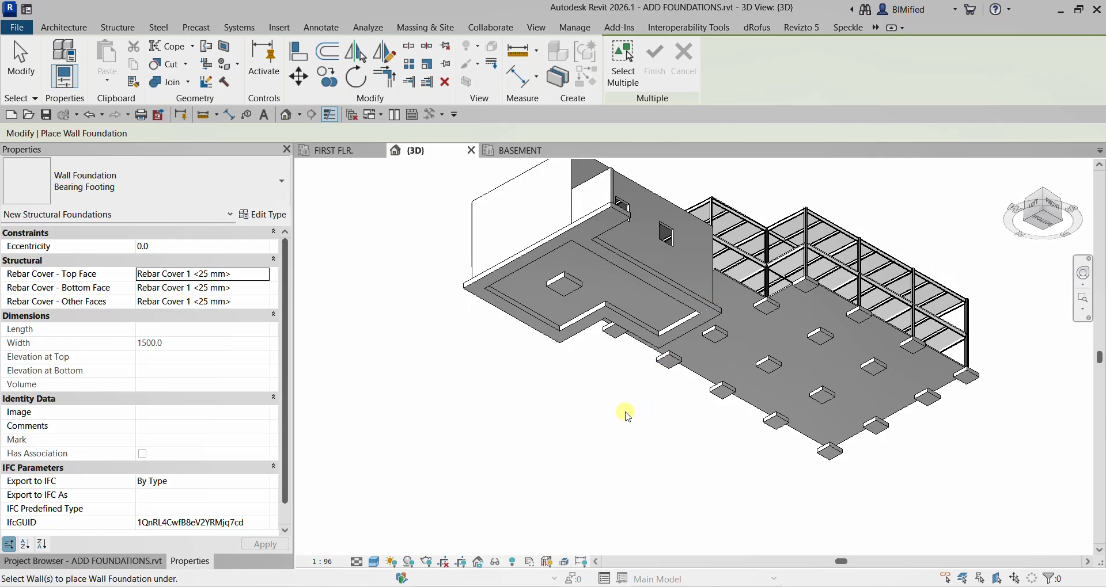
{"action": "middle_click_drag", "start_coordinate": [627, 412], "coordinate": [666, 481], "text": "shift"}
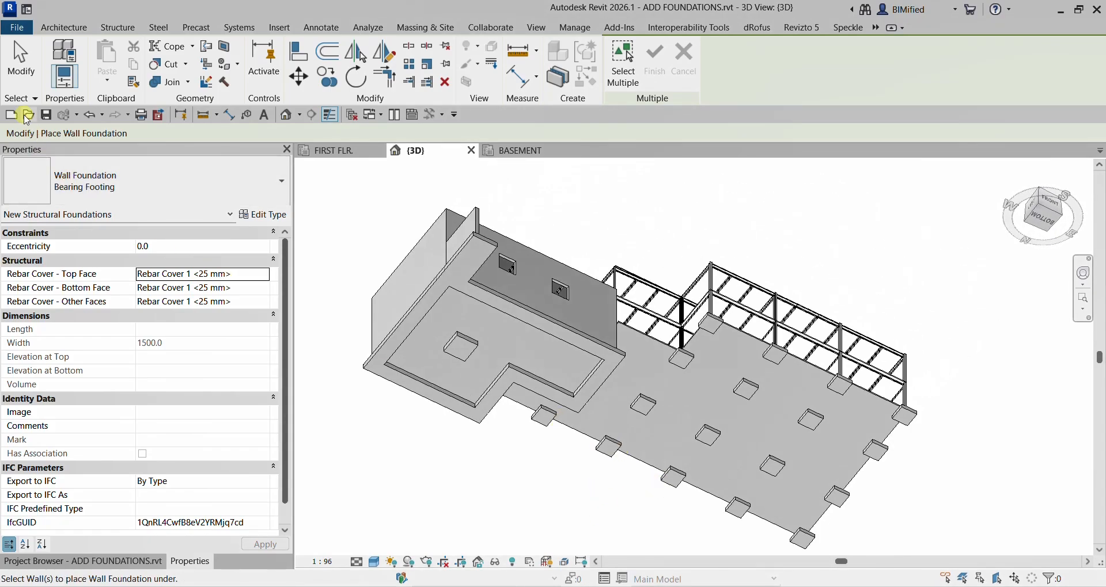
{"action": "left_click", "coordinate": [26, 65]}
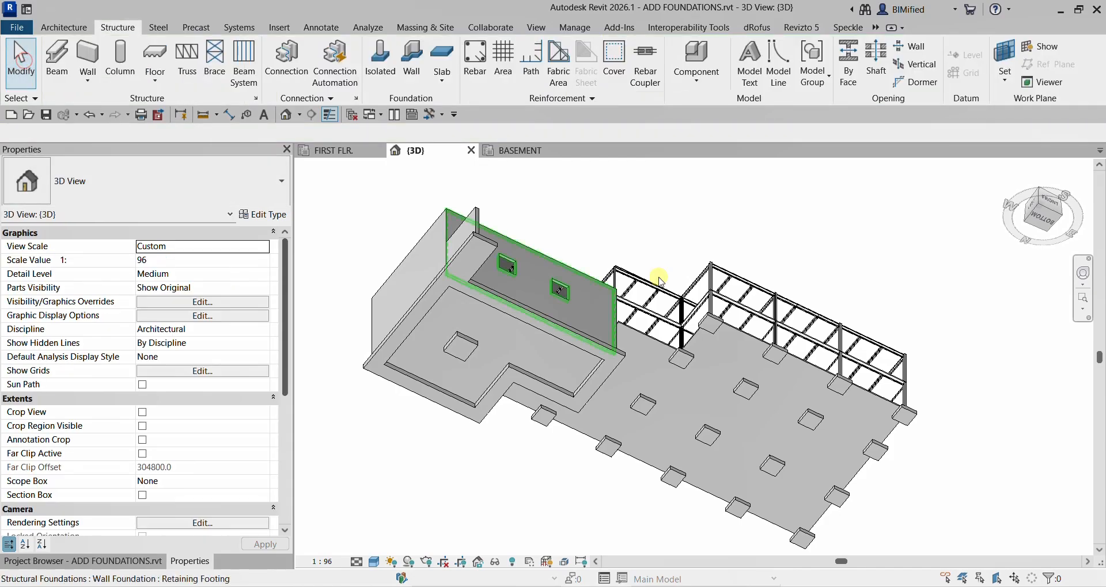
{"action": "middle_click_drag", "start_coordinate": [897, 242], "coordinate": [896, 240]}
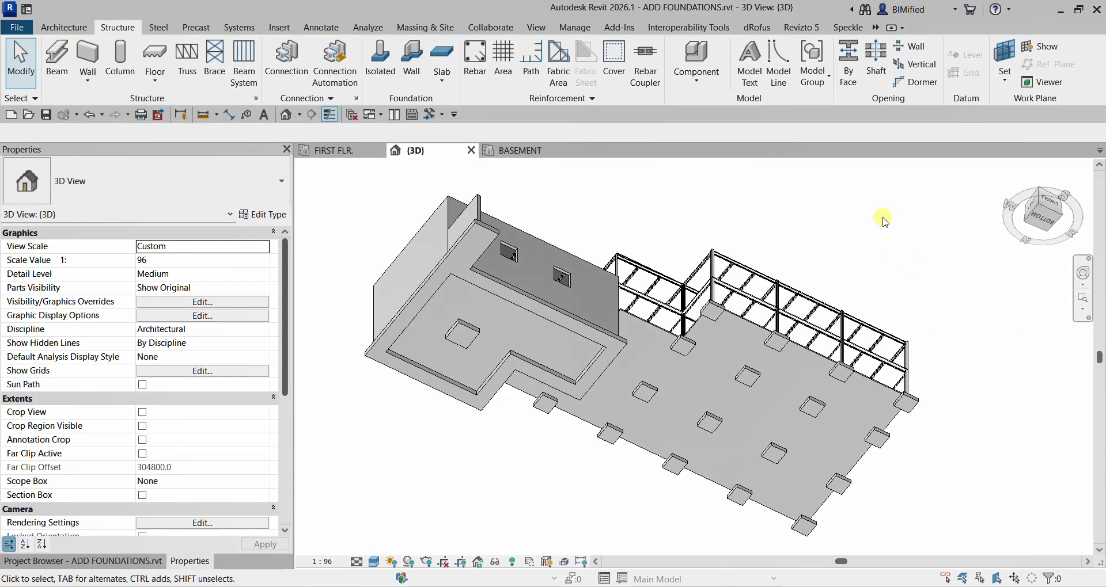